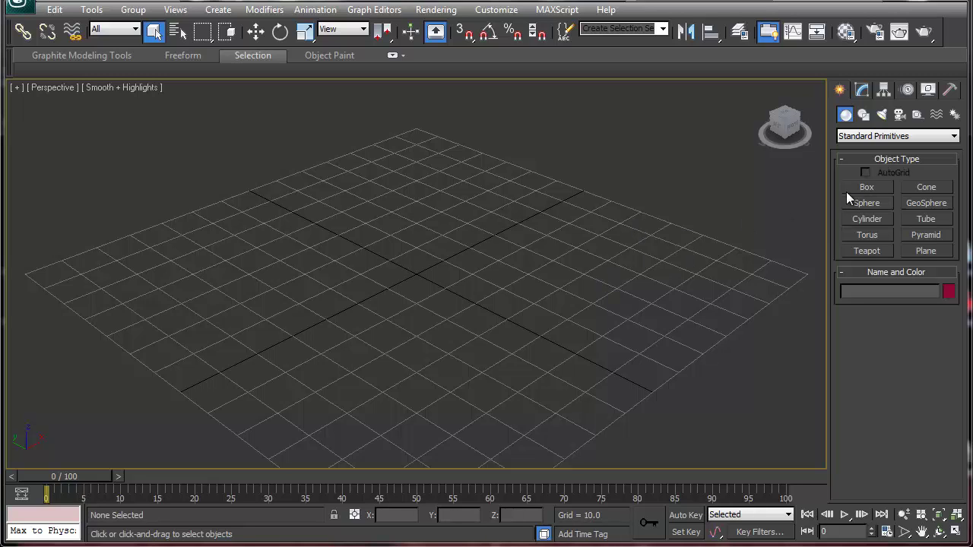
- Draw a plane about 140 long and 139 wide that covers the whole home grid, and hide the grid
{"action": "left_click", "coordinate": [924, 250]}
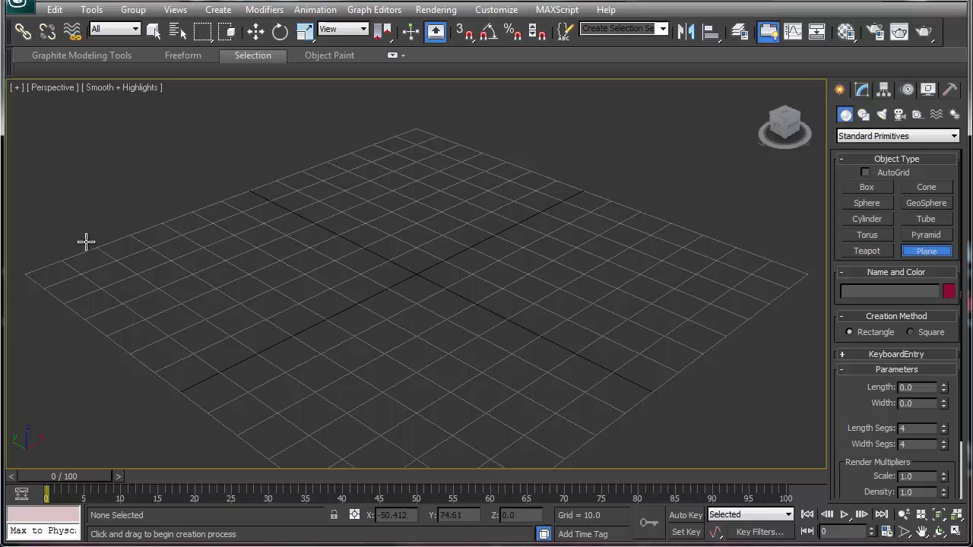
{"action": "left_click_drag", "start_coordinate": [70, 275], "coordinate": [24, 272]}
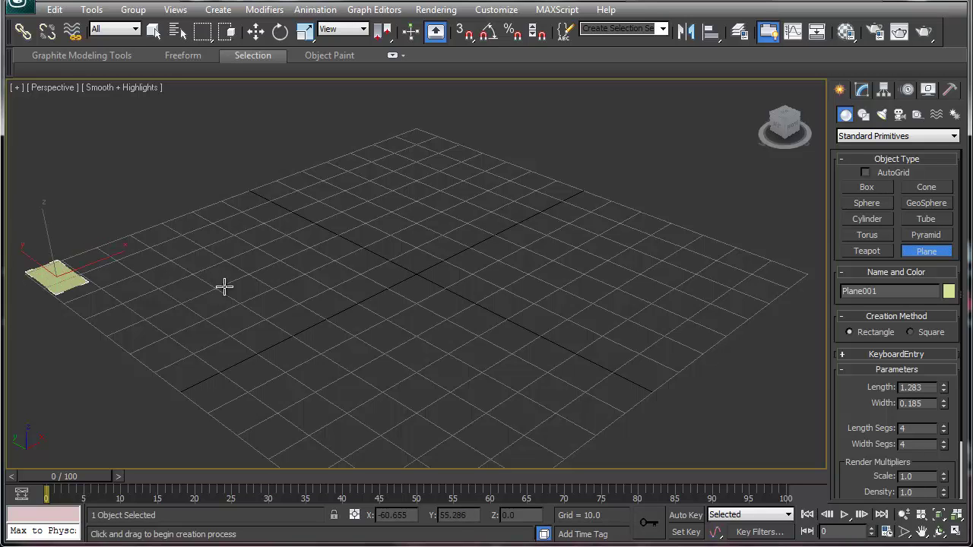
{"action": "left_click_drag", "start_coordinate": [224, 285], "coordinate": [804, 274]}
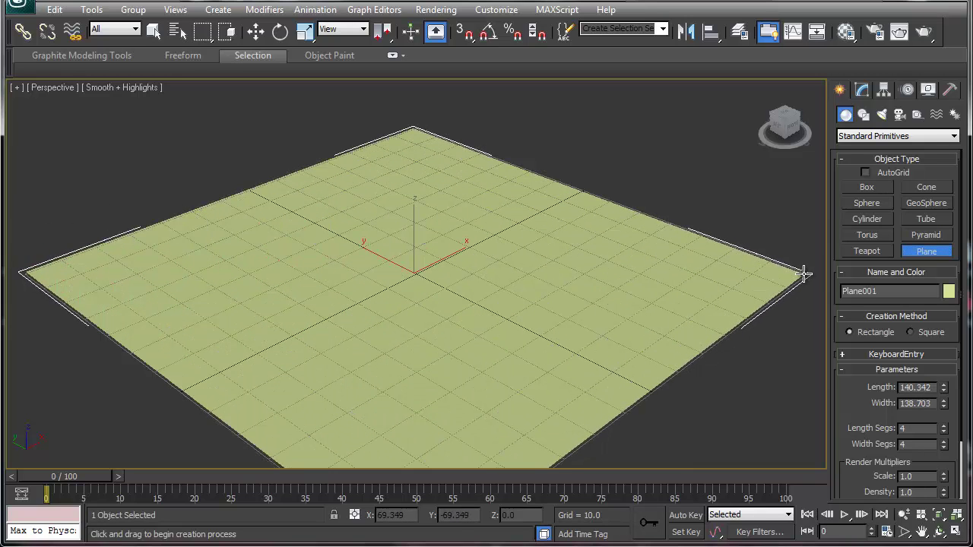
{"action": "key", "text": "g"}
- Set the plane's length and width segments to 50 each and display edged faces in the viewport
{"action": "double_click", "coordinate": [917, 429]}
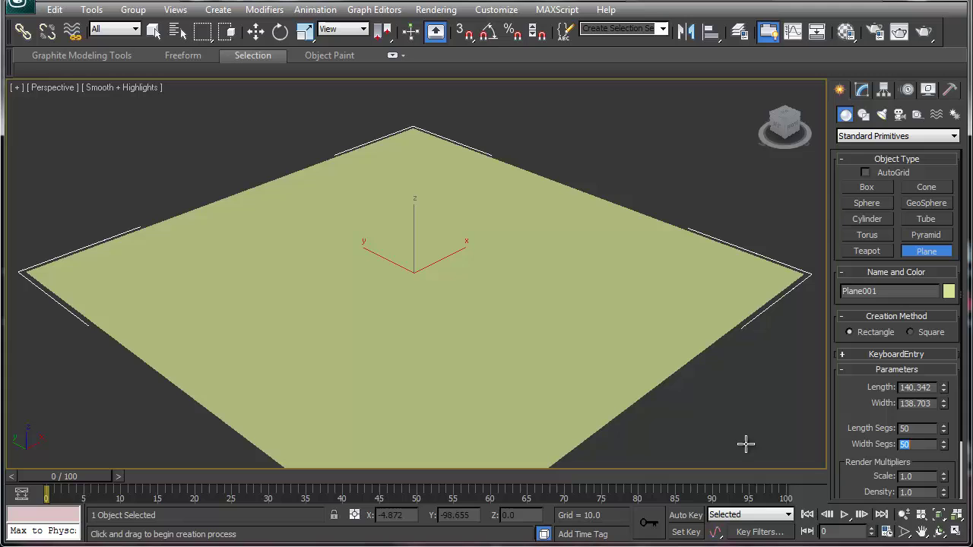
{"action": "key", "text": "Return"}
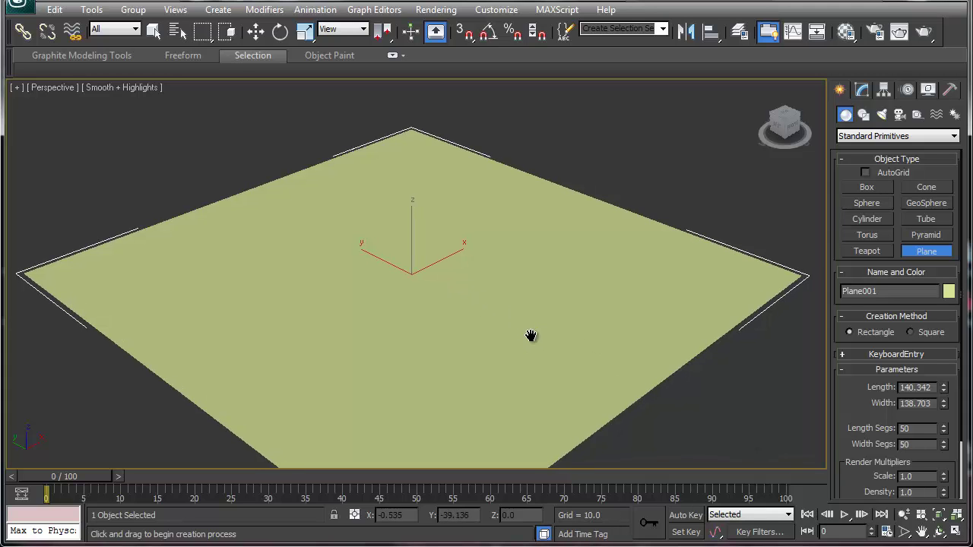
{"action": "key", "text": "F4"}
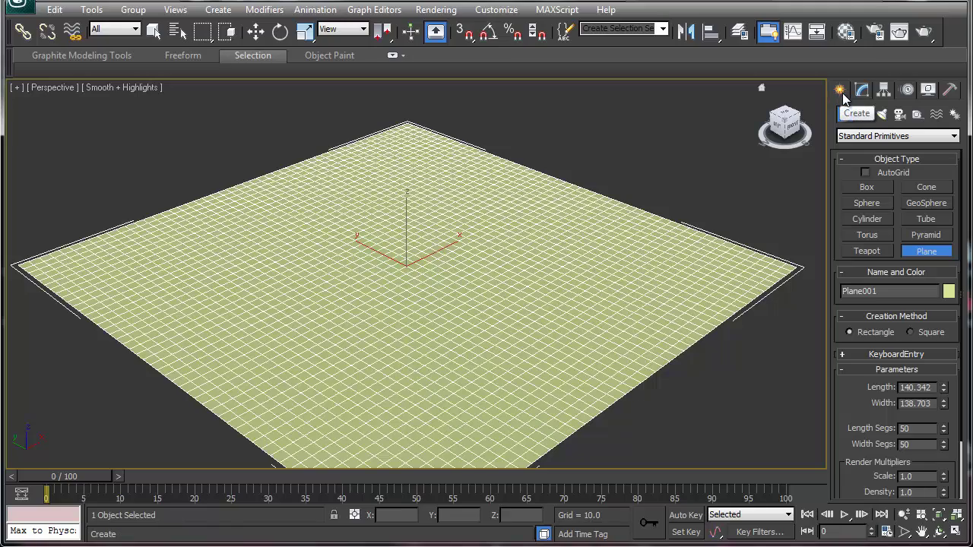
{"action": "middle_click_drag", "start_coordinate": [491, 311], "coordinate": [525, 307]}
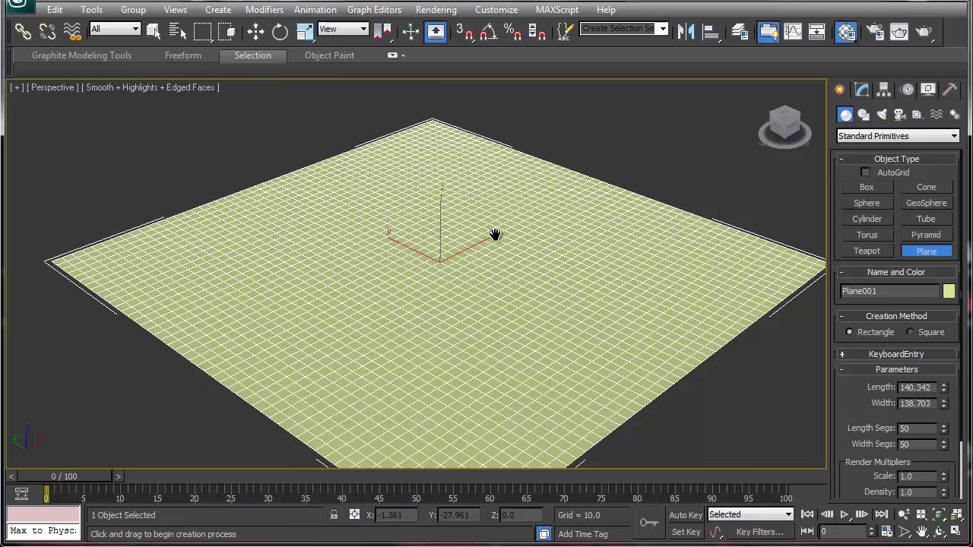
- Convert the first sample material in the Material Editor to a Blend material, keeping the old material as sub-material
{"action": "key", "text": "m"}
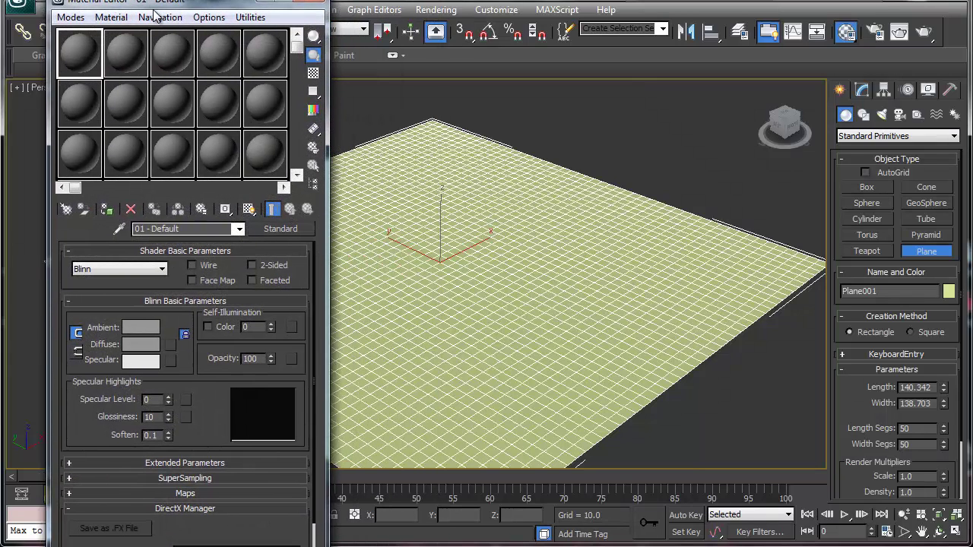
{"action": "left_click_drag", "start_coordinate": [153, 10], "coordinate": [122, 14]}
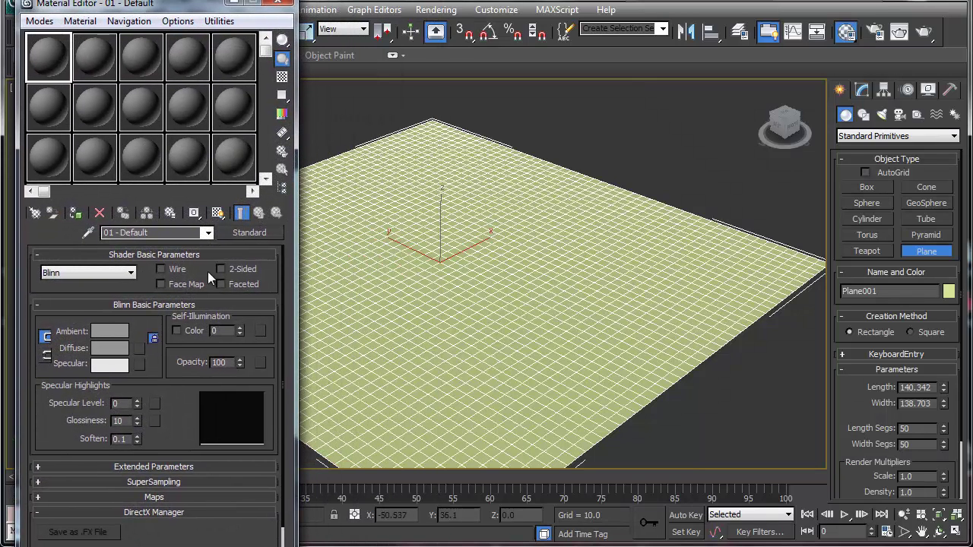
{"action": "left_click", "coordinate": [260, 231]}
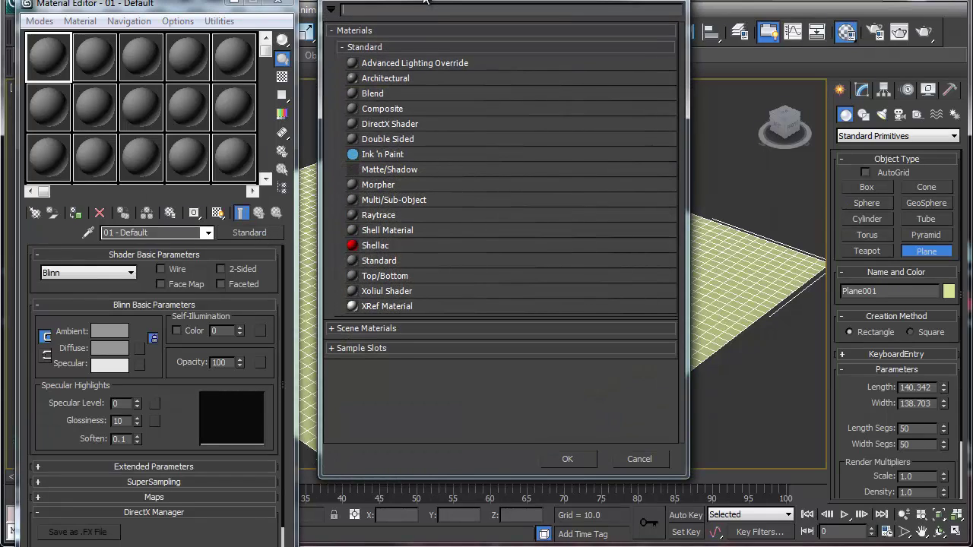
{"action": "double_click", "coordinate": [383, 93]}
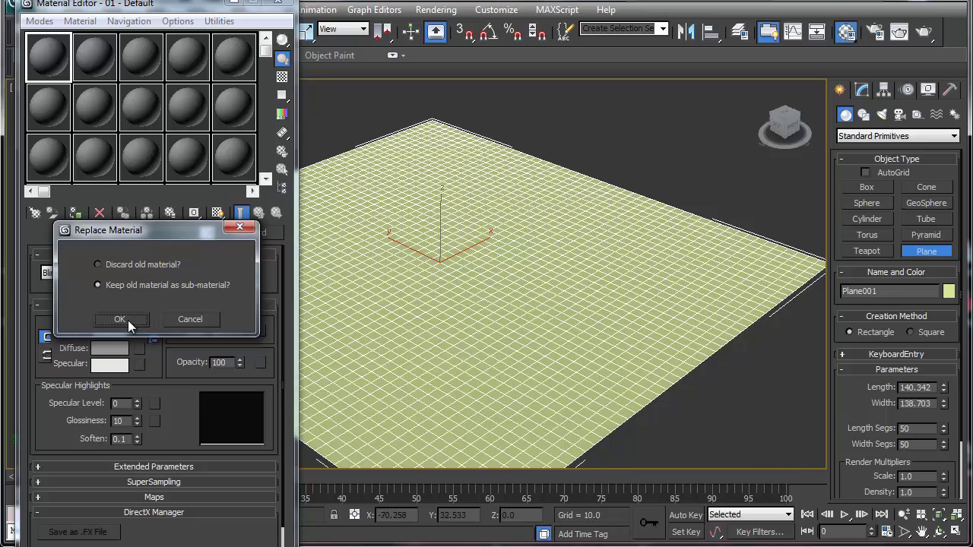
{"action": "left_click", "coordinate": [123, 320]}
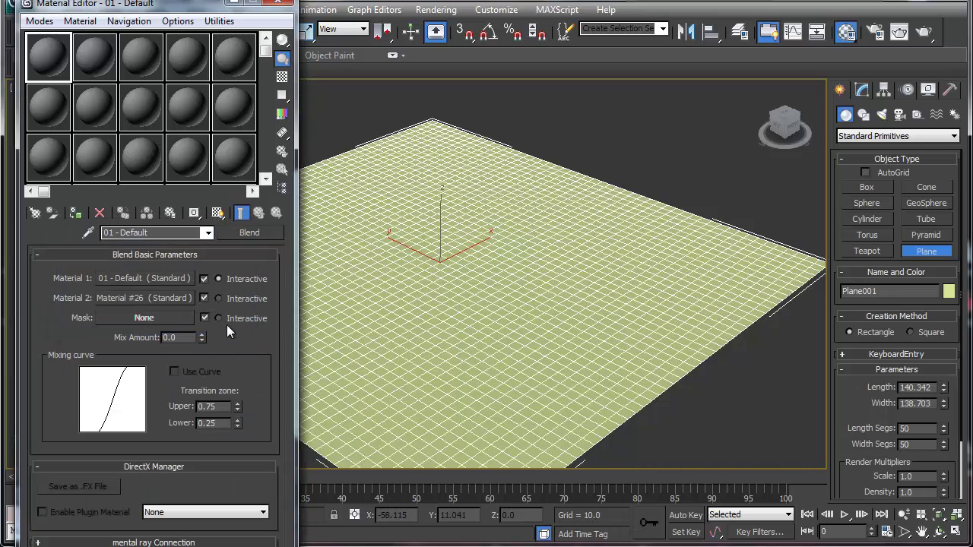
- Show the Blend material in the Material/Map Navigator as a list with icons and rename the material "terrain"
{"action": "left_click", "coordinate": [282, 188]}
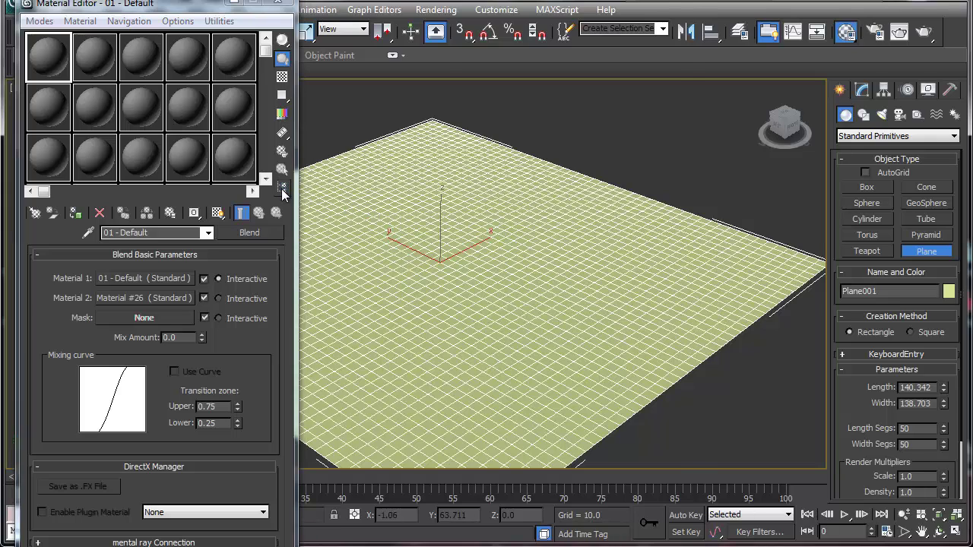
{"action": "left_click_drag", "start_coordinate": [521, 27], "coordinate": [388, 19]}
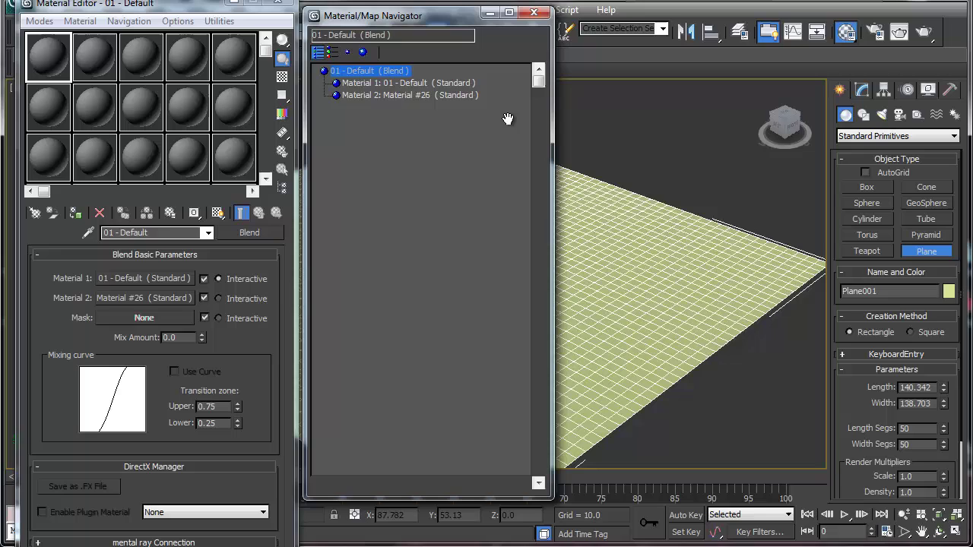
{"action": "left_click", "coordinate": [333, 51]}
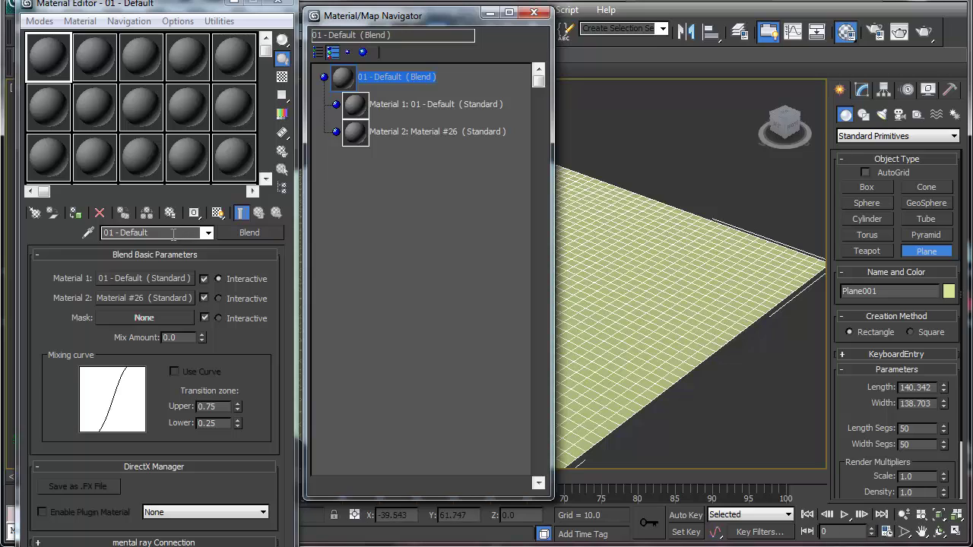
{"action": "left_click_drag", "start_coordinate": [173, 233], "coordinate": [54, 238]}
{"action": "type", "text": "terrain"}
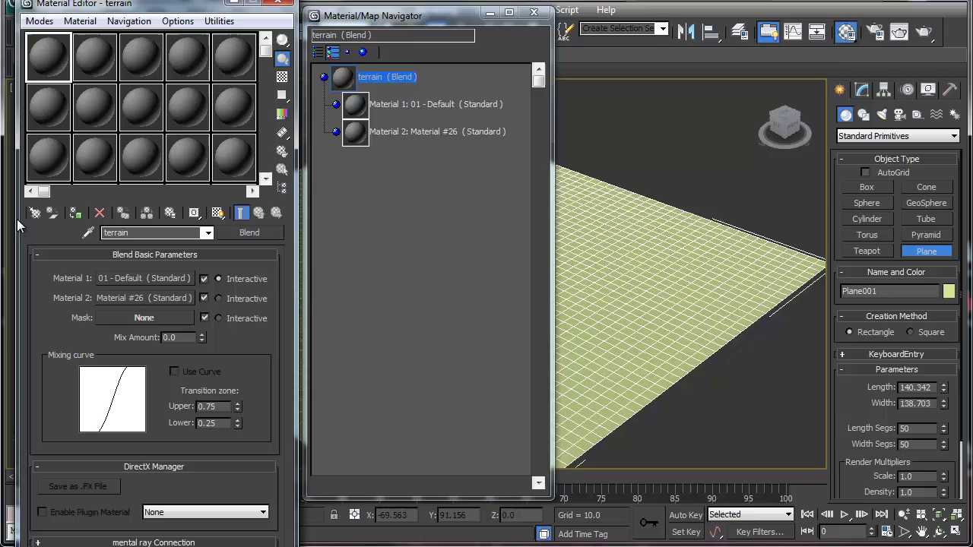
- Assign the bitmap modding_5_5.jpg to the diffuse color of terrain's Material 1 and name the map "ground"
{"action": "left_click", "coordinate": [157, 280]}
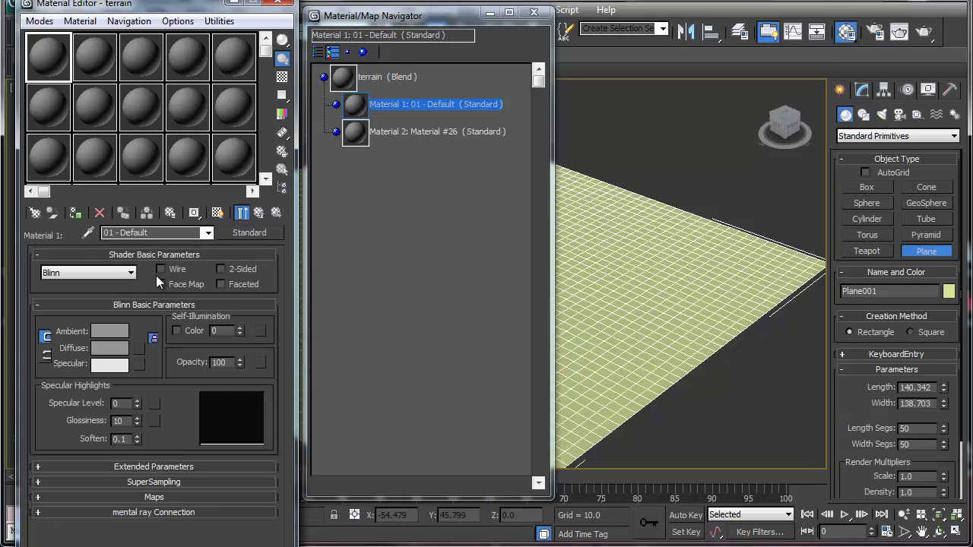
{"action": "left_click", "coordinate": [139, 349]}
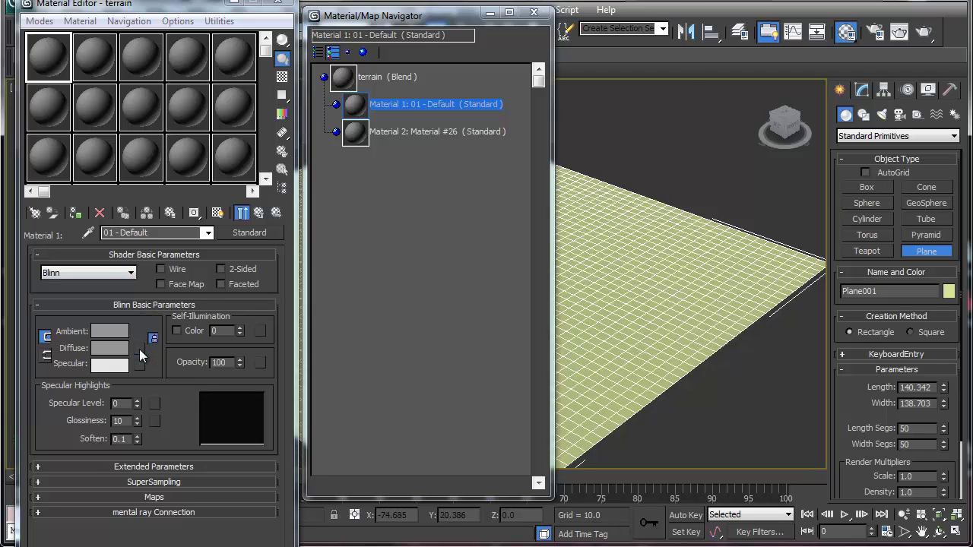
{"action": "double_click", "coordinate": [400, 53]}
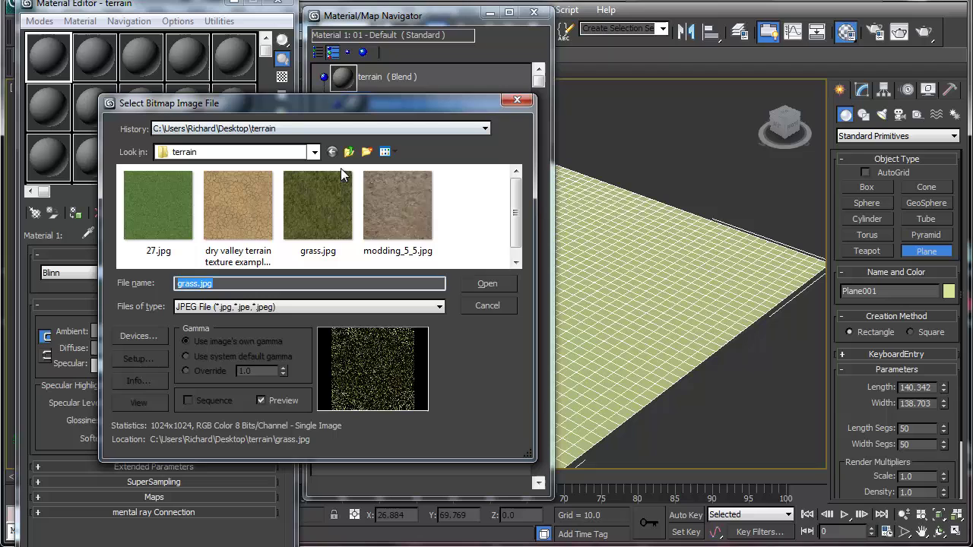
{"action": "double_click", "coordinate": [389, 219]}
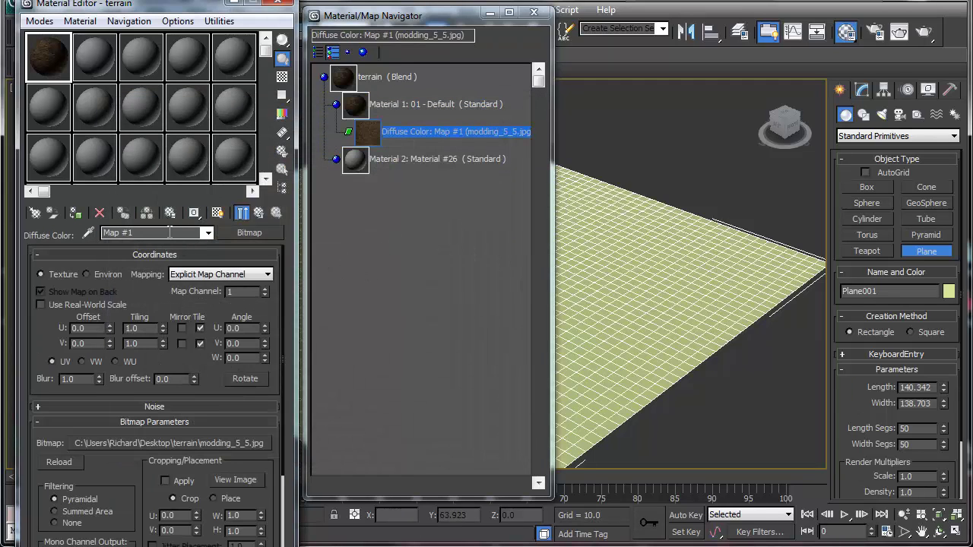
{"action": "left_click", "coordinate": [142, 234]}
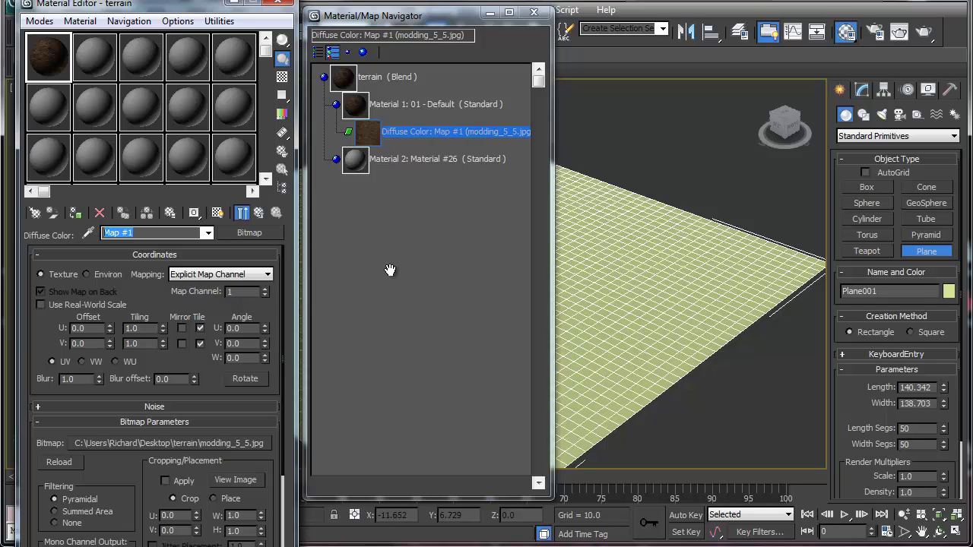
{"action": "type", "text": "ground"}
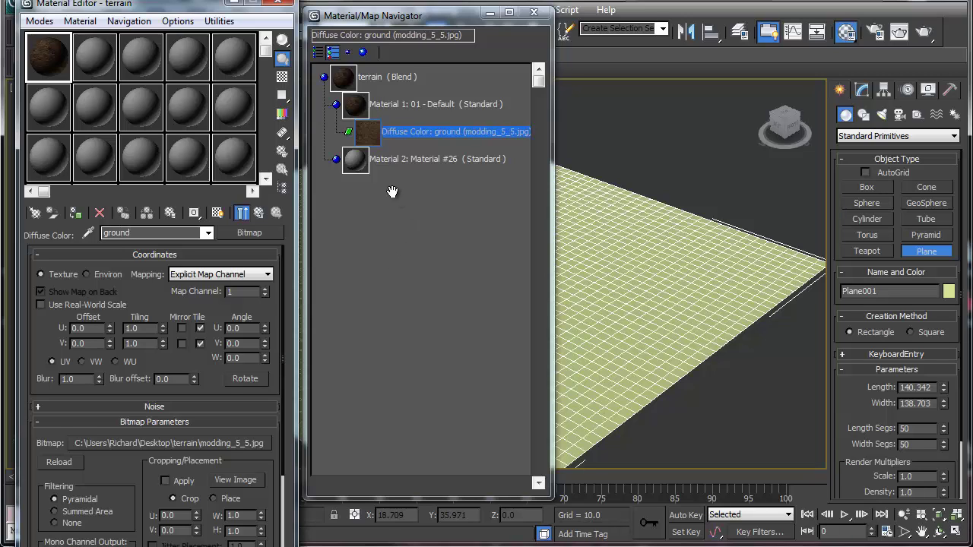
- Convert terrain's Material 2 to a Blend material, keeping the old material as sub-material
{"action": "left_click", "coordinate": [410, 159]}
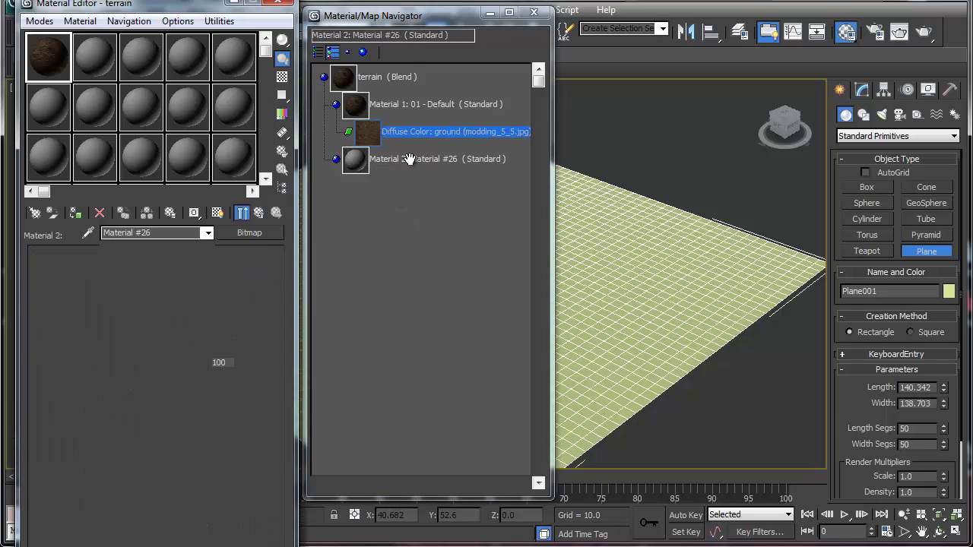
{"action": "left_click", "coordinate": [261, 232]}
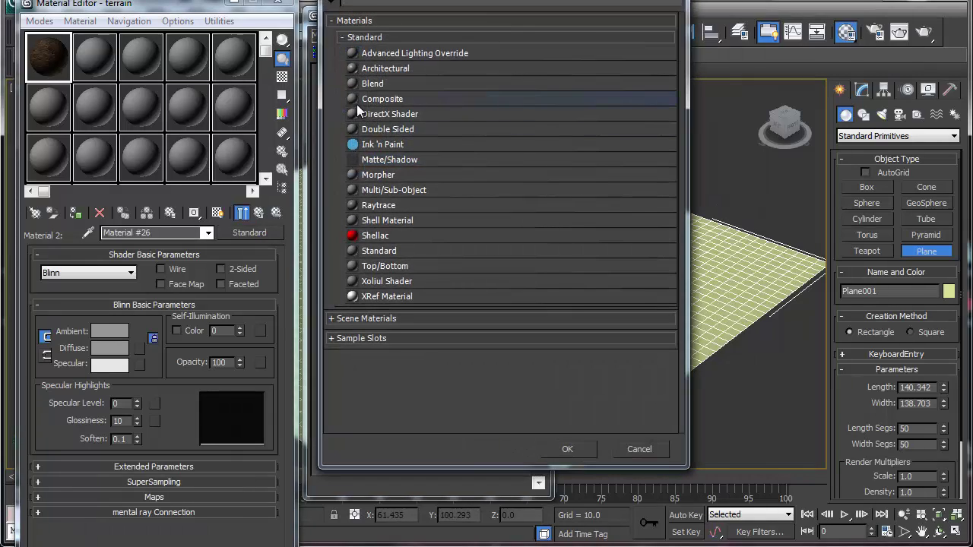
{"action": "double_click", "coordinate": [400, 86]}
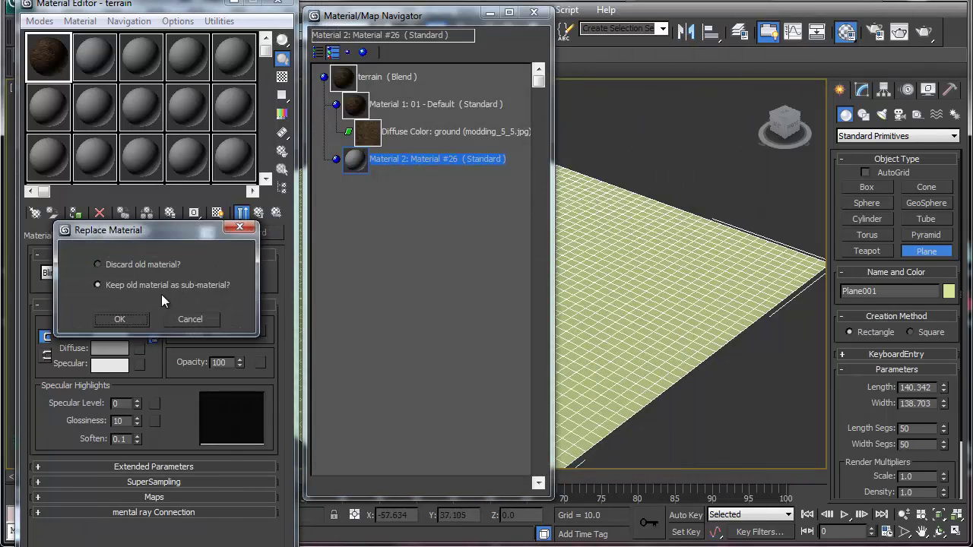
{"action": "left_click", "coordinate": [119, 319]}
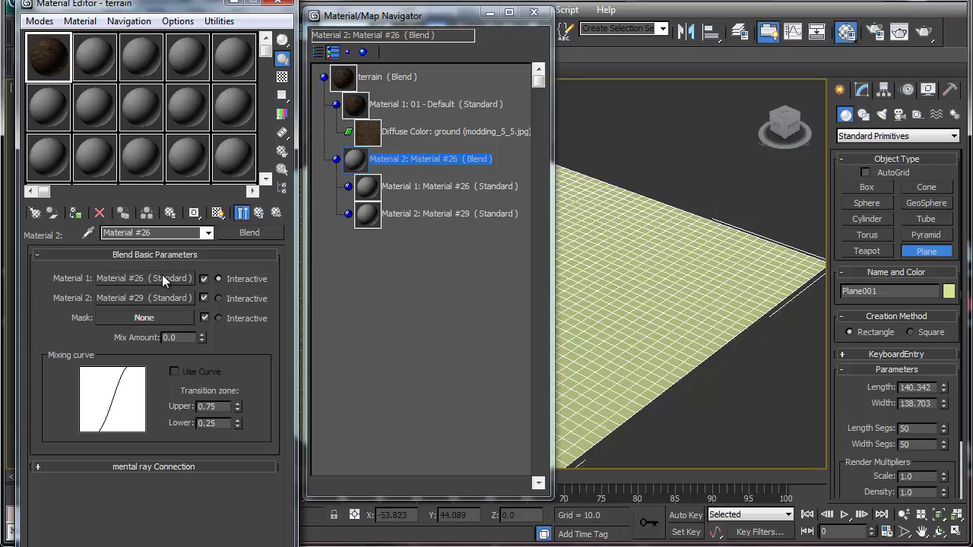
{"action": "left_click_drag", "start_coordinate": [166, 233], "coordinate": [88, 231]}
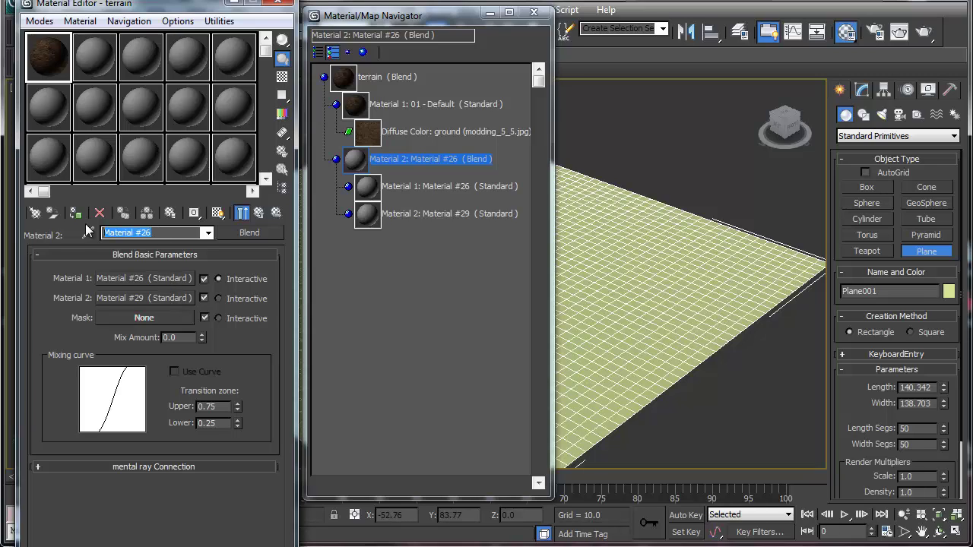
- Assign the bitmap "dry valley terrain texture example.jpg" to the diffuse color of the nested Blend's Material 1
{"action": "left_click", "coordinate": [170, 280]}
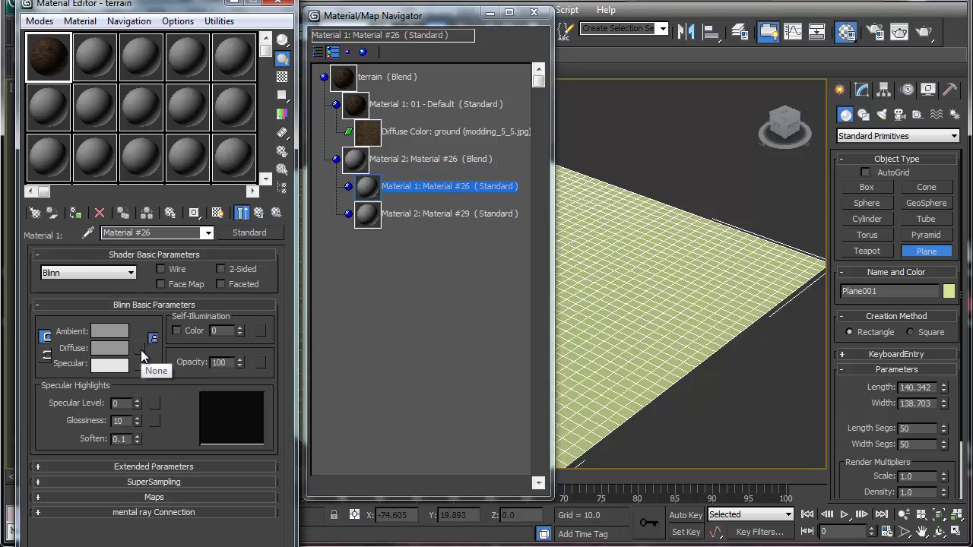
{"action": "left_click", "coordinate": [139, 349]}
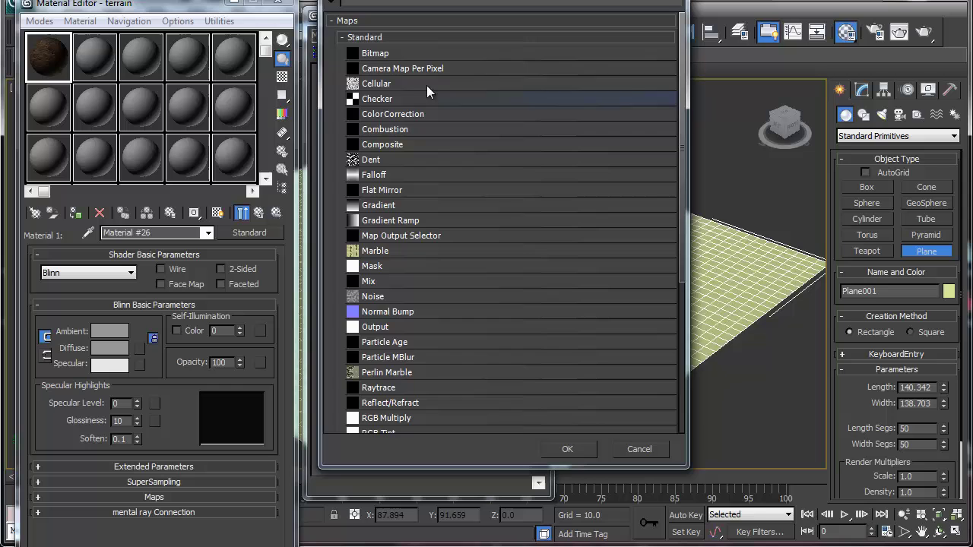
{"action": "left_click", "coordinate": [396, 54]}
{"action": "double_click", "coordinate": [396, 53]}
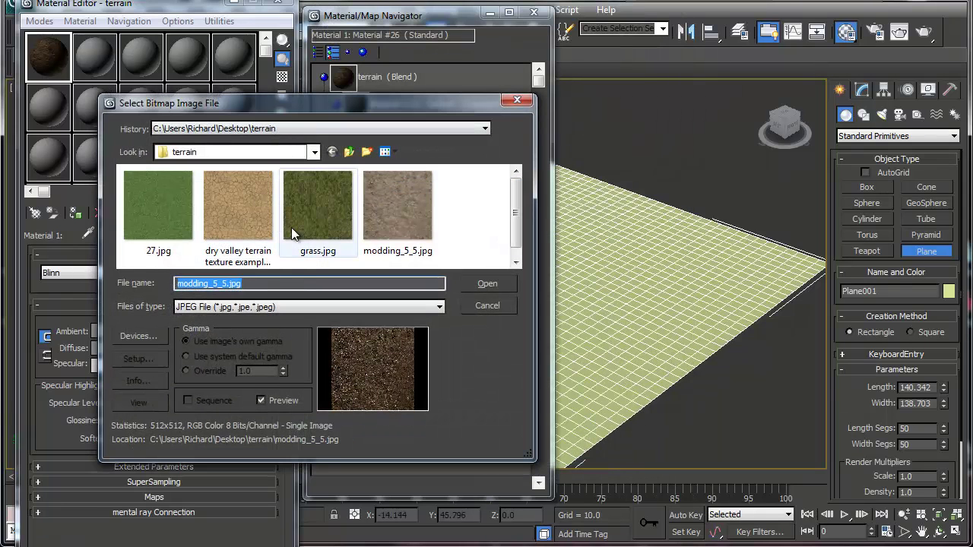
{"action": "double_click", "coordinate": [241, 217]}
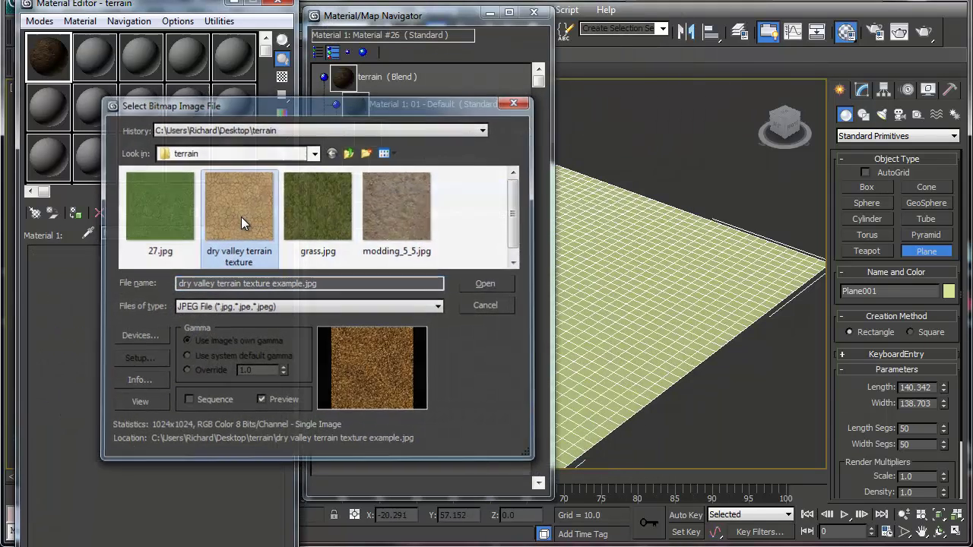
{"action": "double_click", "coordinate": [162, 232]}
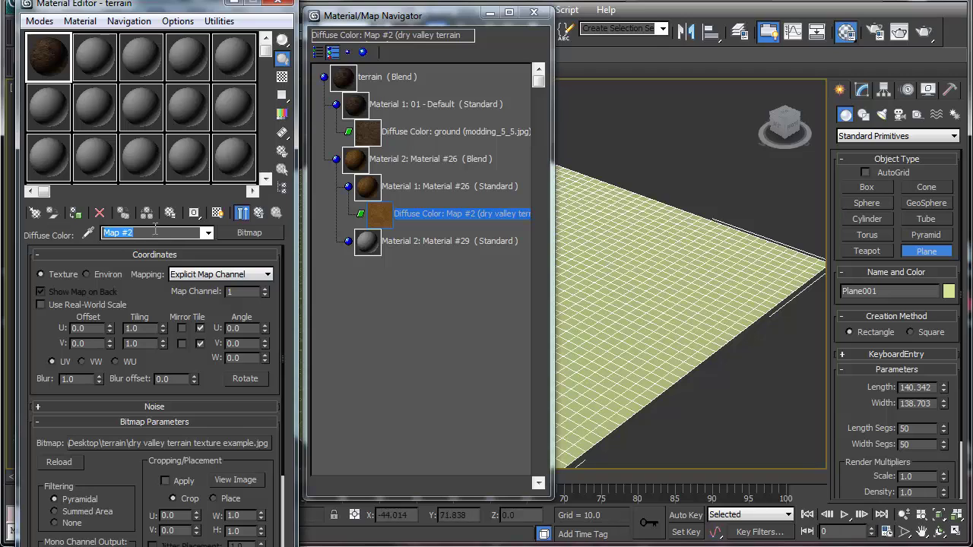
- Convert Material 2 of the nested Blend to another Blend material, keeping the old material as sub-material
{"action": "left_click", "coordinate": [411, 242]}
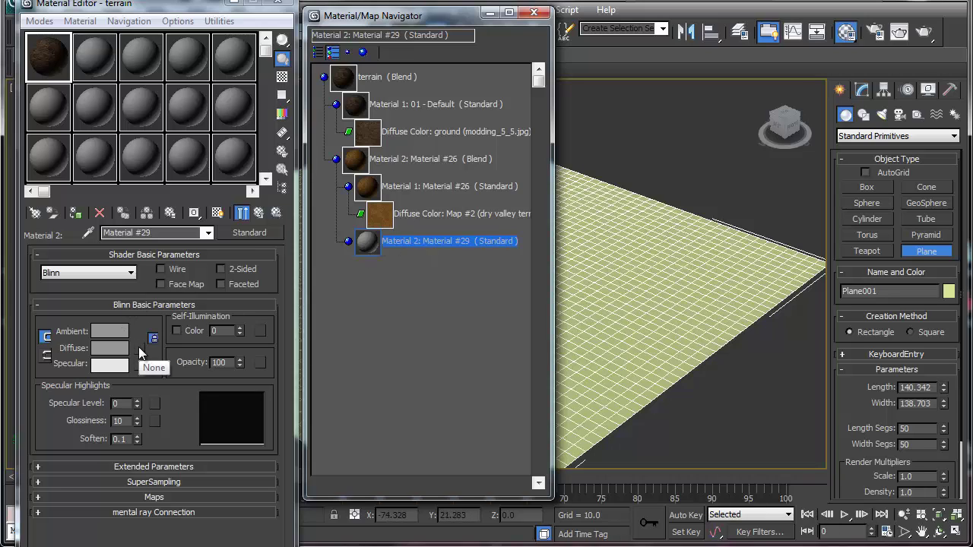
{"action": "left_click", "coordinate": [248, 232]}
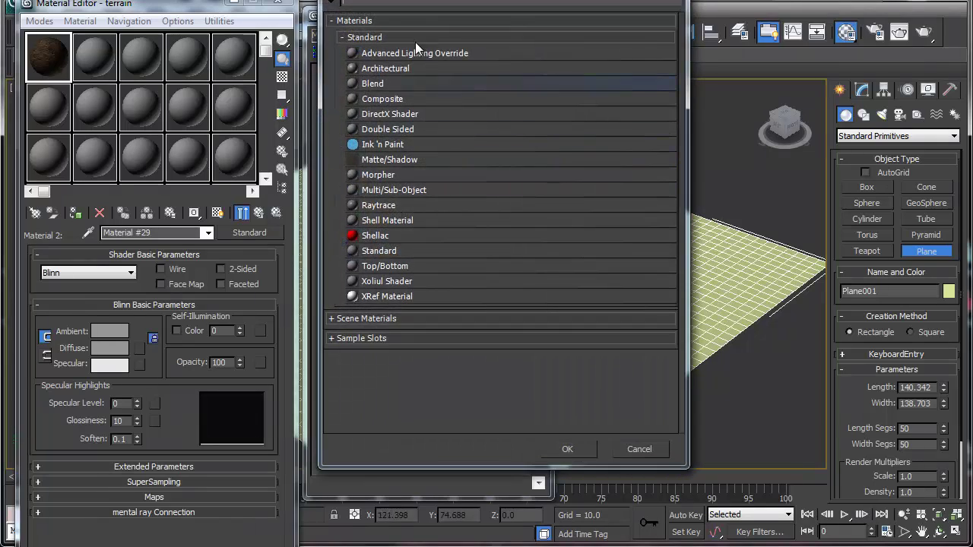
{"action": "double_click", "coordinate": [386, 82]}
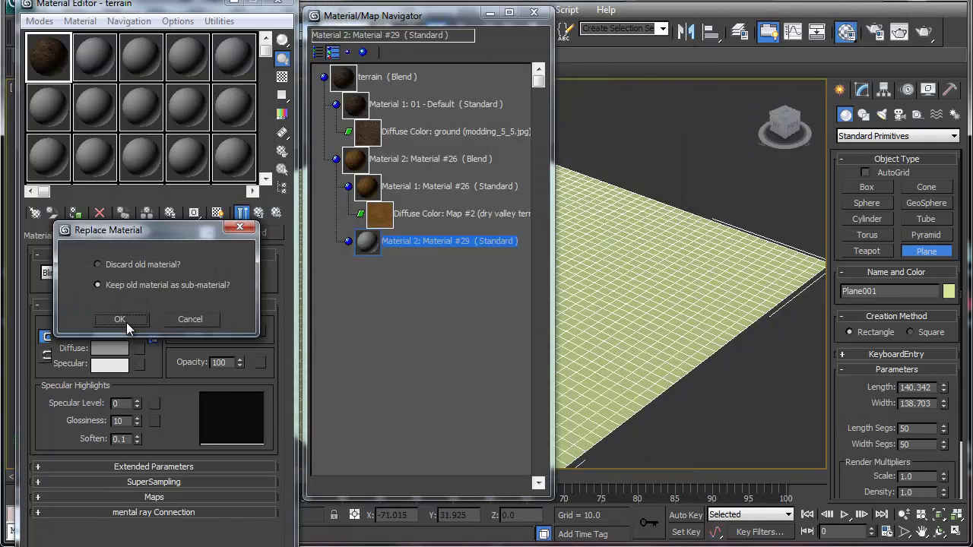
{"action": "left_click", "coordinate": [125, 320]}
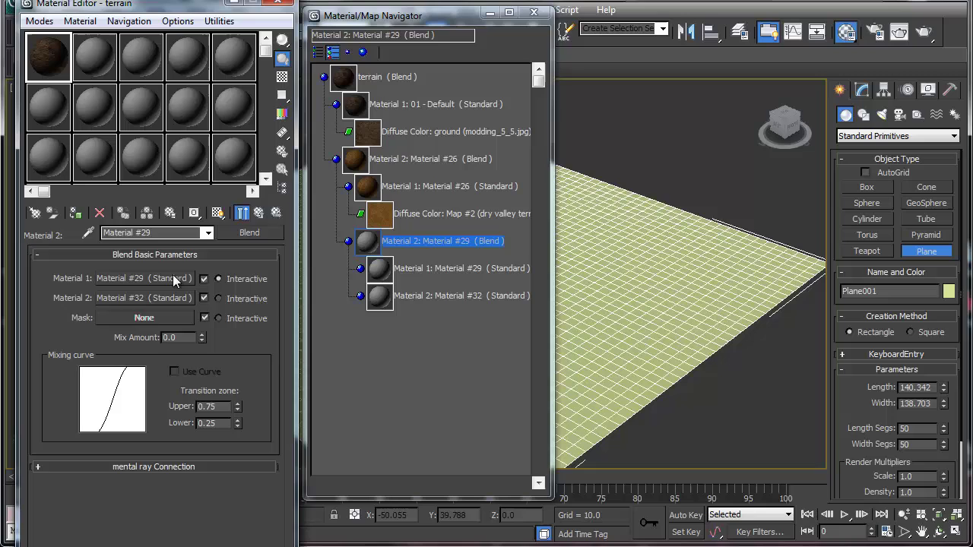
- Assign the bitmap 27.jpg to the diffuse color of the innermost Blend's Material 1
{"action": "left_click", "coordinate": [395, 266]}
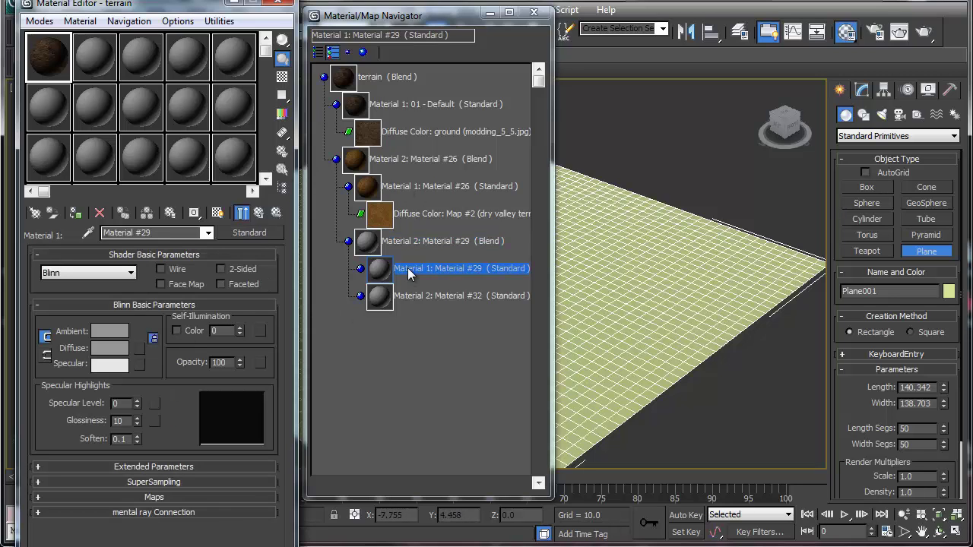
{"action": "left_click", "coordinate": [139, 348]}
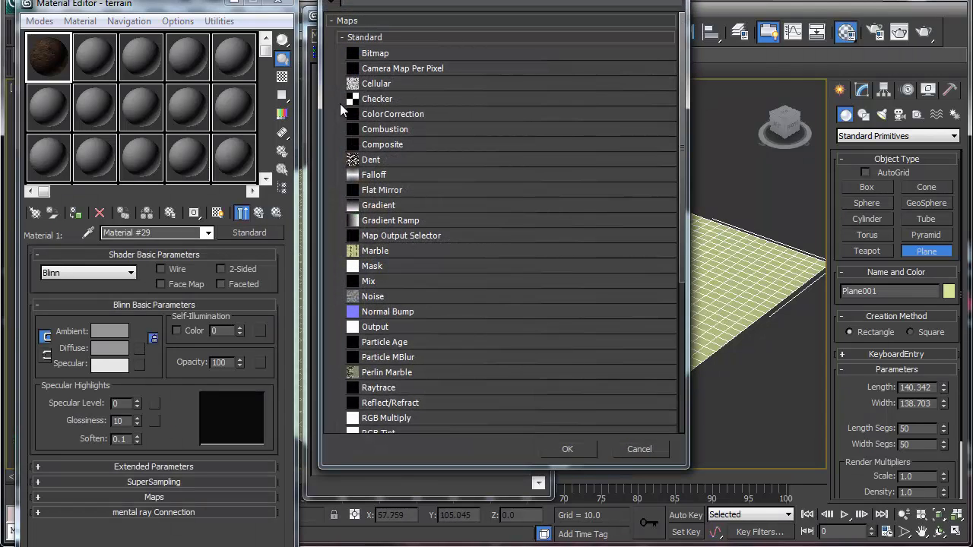
{"action": "left_click", "coordinate": [379, 55]}
{"action": "double_click", "coordinate": [379, 55]}
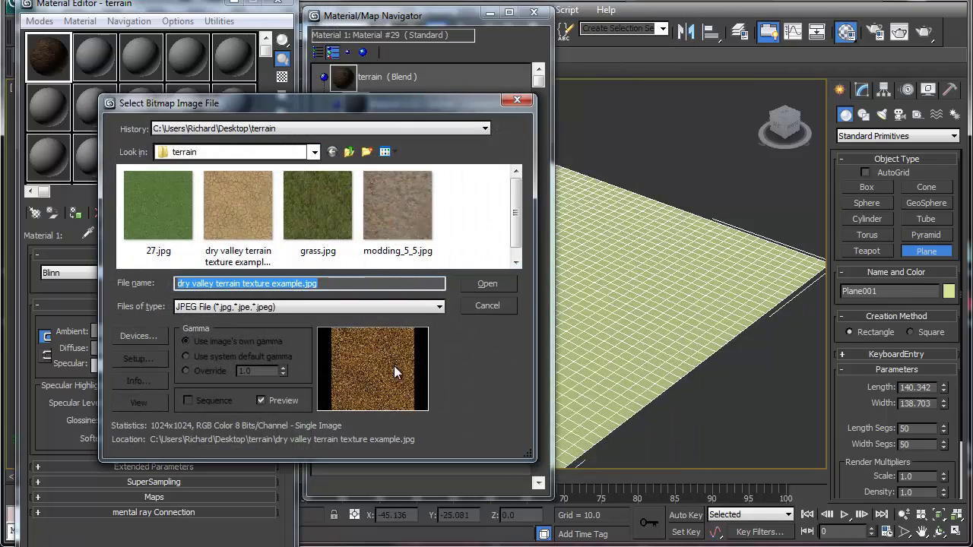
{"action": "left_click", "coordinate": [141, 213]}
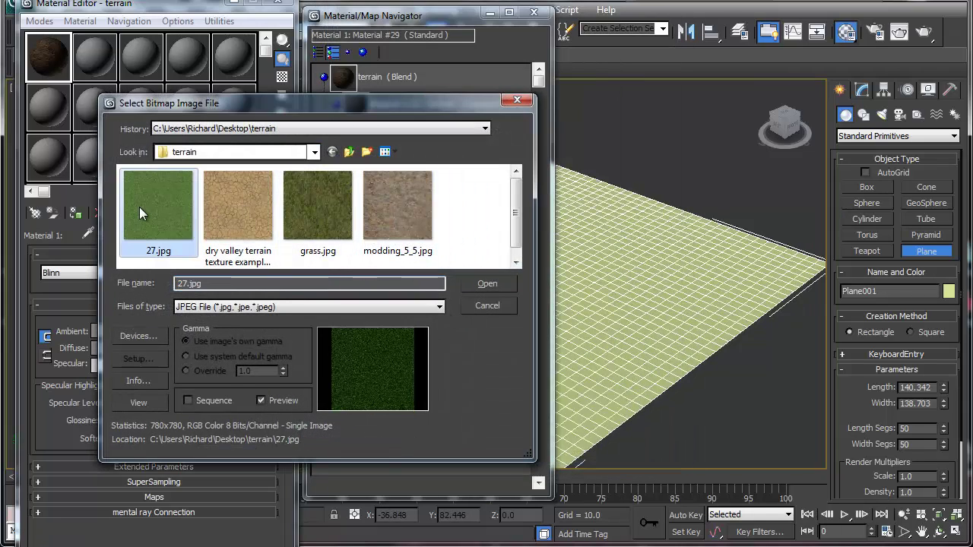
{"action": "double_click", "coordinate": [141, 213]}
- Assign the bitmap grass.jpg to the diffuse color of the innermost Blend's Material 2
{"action": "left_click", "coordinate": [440, 321]}
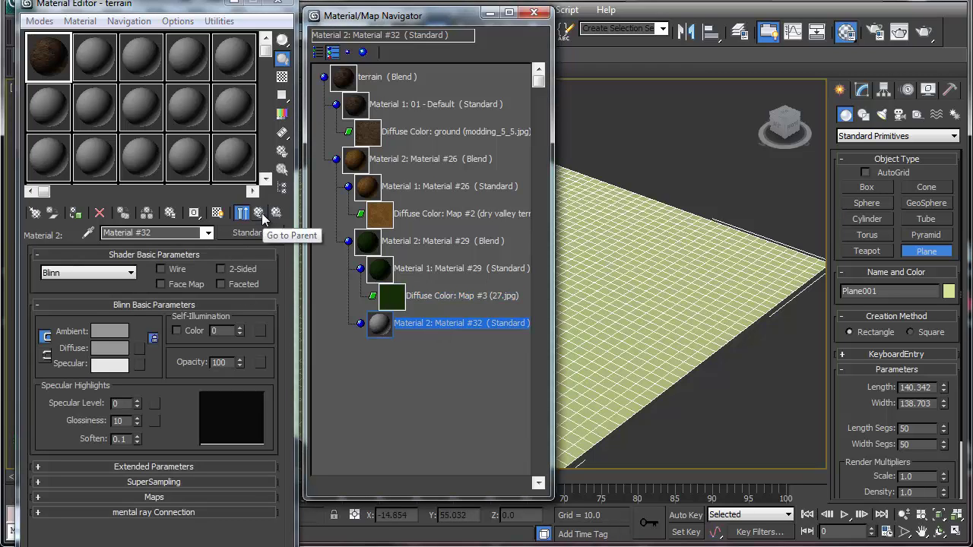
{"action": "left_click", "coordinate": [140, 347]}
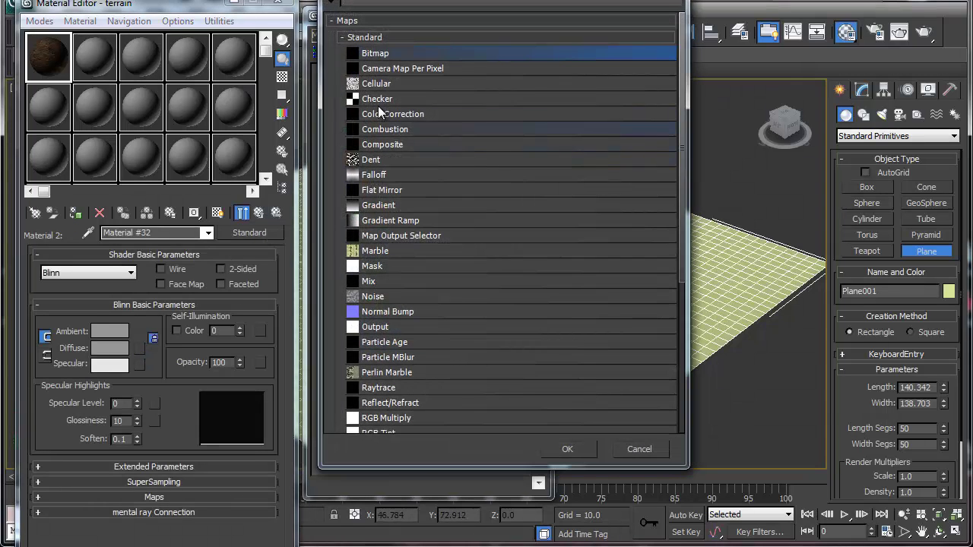
{"action": "double_click", "coordinate": [387, 53]}
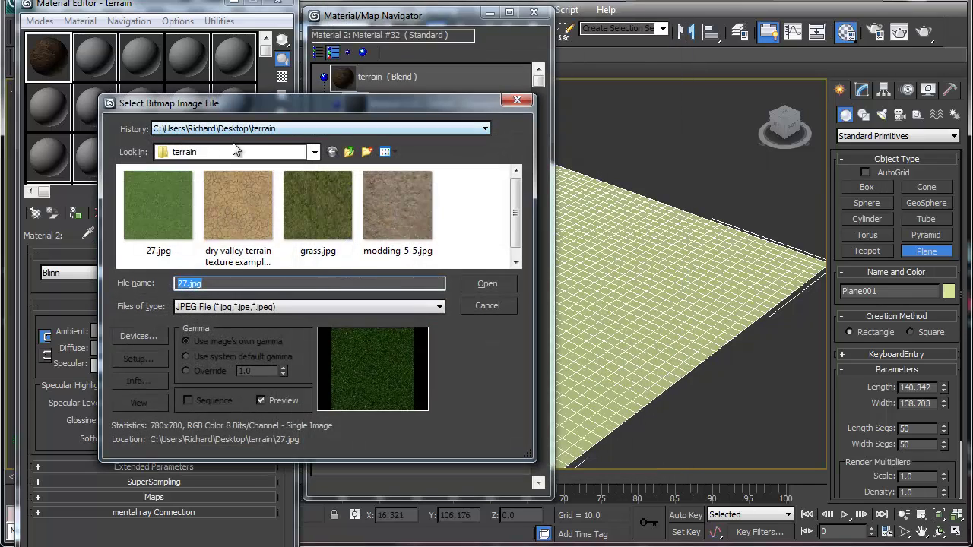
{"action": "left_click", "coordinate": [319, 201]}
{"action": "double_click", "coordinate": [322, 200]}
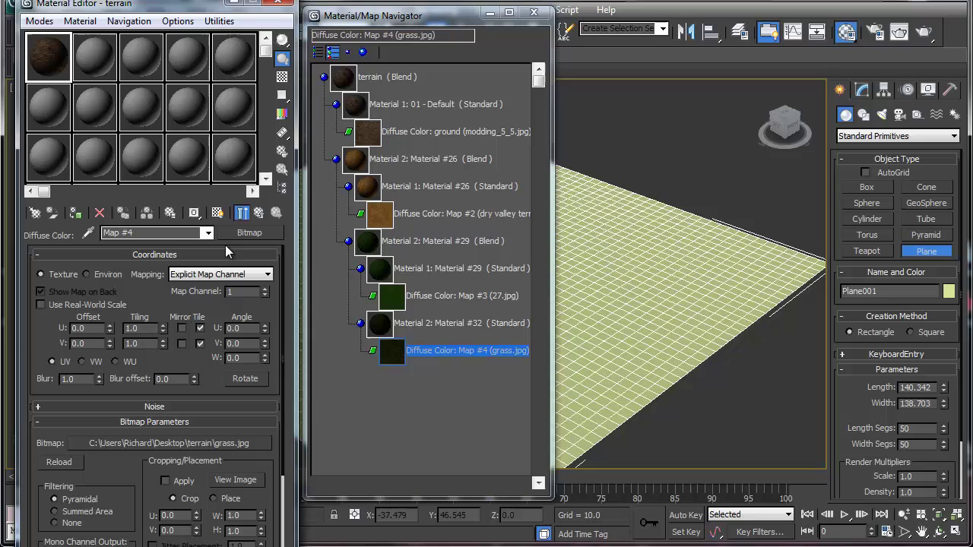
- Add a Vertex Color map as the mask of the top-level terrain Blend and set its map channel to 4
{"action": "left_click", "coordinate": [383, 81]}
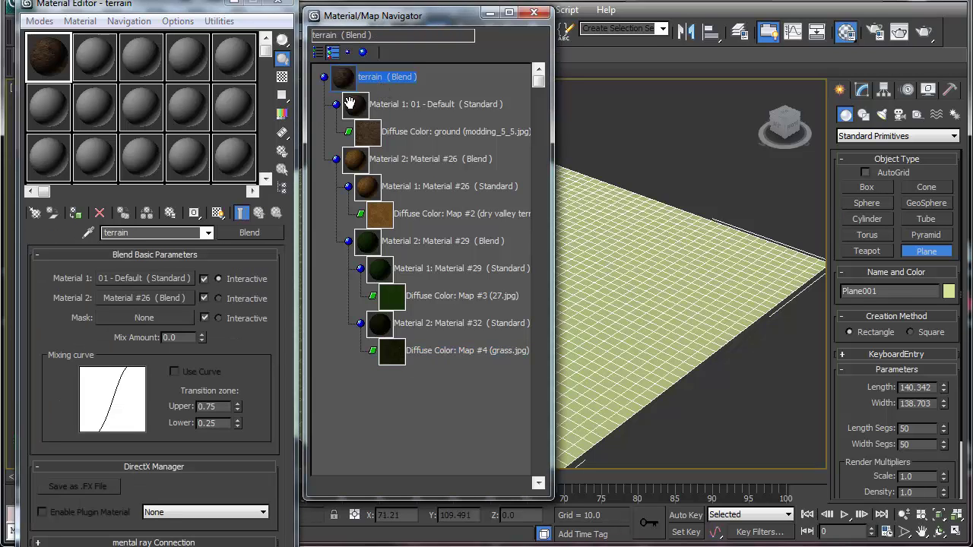
{"action": "left_click", "coordinate": [162, 318]}
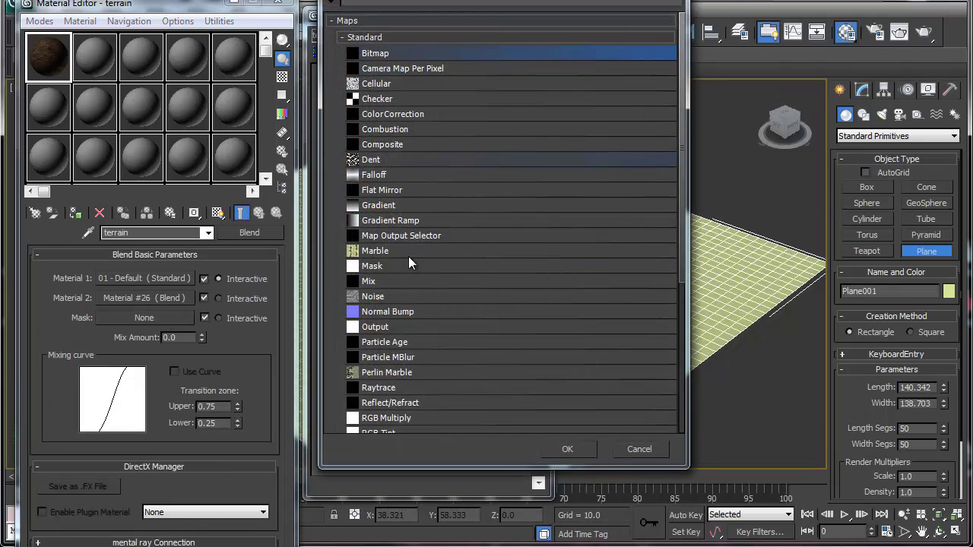
{"action": "left_click_drag", "start_coordinate": [684, 135], "coordinate": [689, 312]}
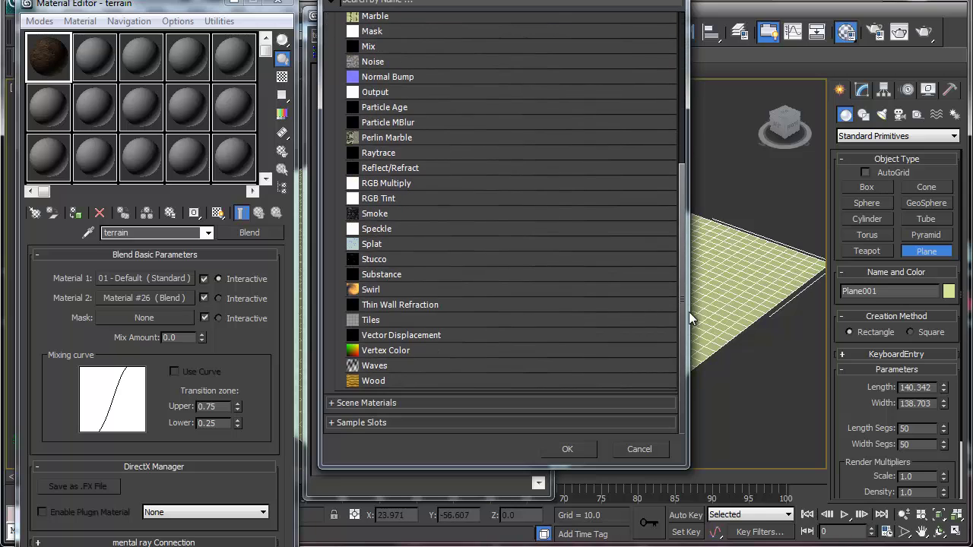
{"action": "double_click", "coordinate": [399, 350]}
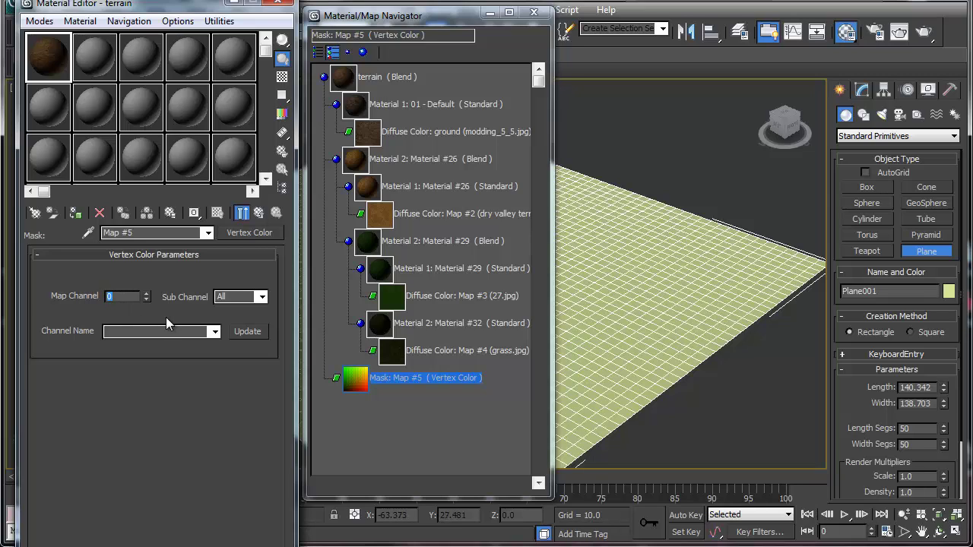
{"action": "type", "text": "4"}
- Add a Vertex Color map as the mask of the second-level Blend, Material #26, and set its map channel to 5
{"action": "left_click", "coordinate": [399, 159]}
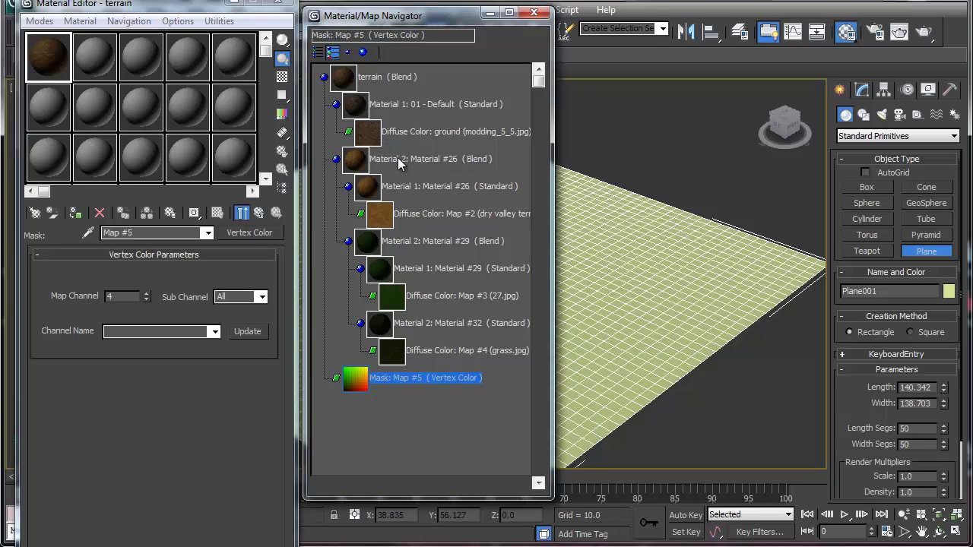
{"action": "left_click", "coordinate": [162, 318]}
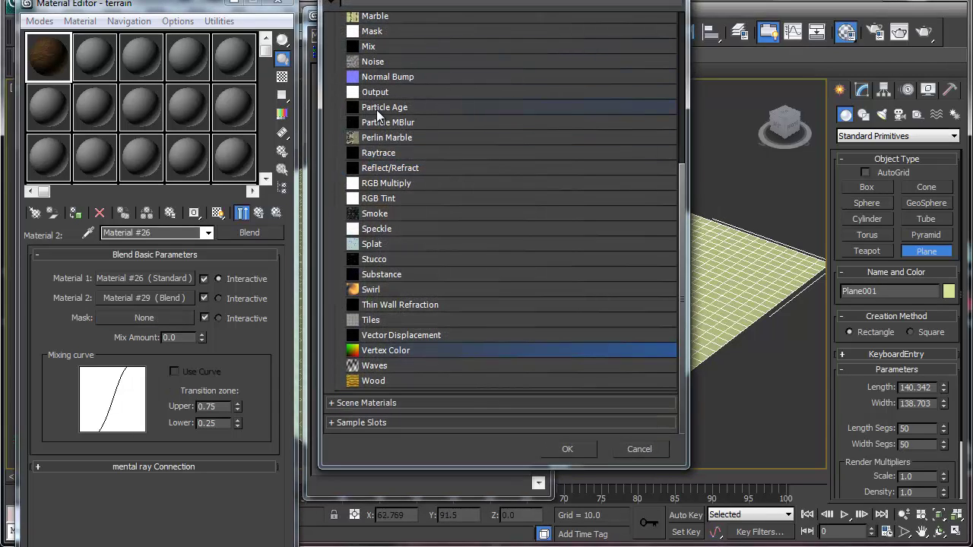
{"action": "double_click", "coordinate": [385, 352]}
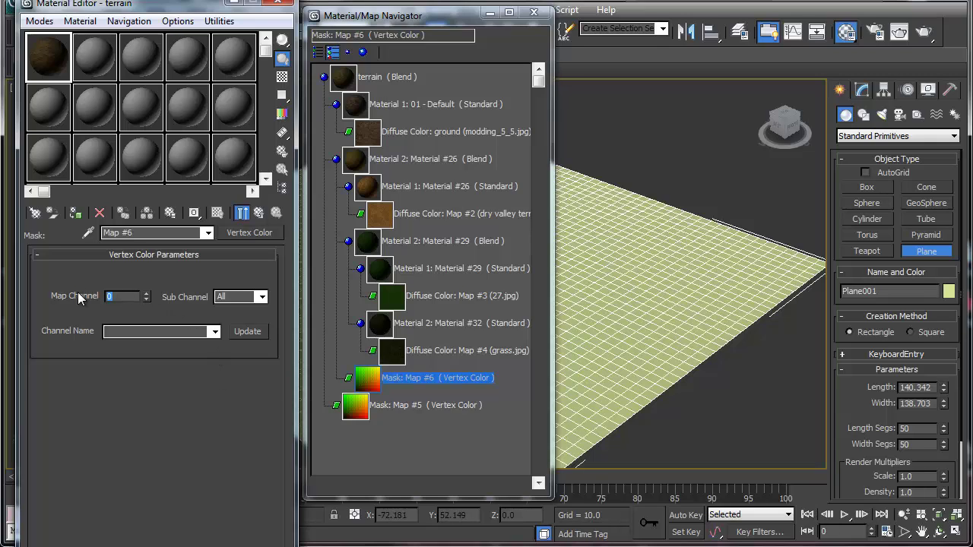
{"action": "type", "text": "5"}
- Add a Vertex Color map as the mask of the innermost Blend, Material #29, and set its map channel to 6
{"action": "left_click", "coordinate": [407, 239]}
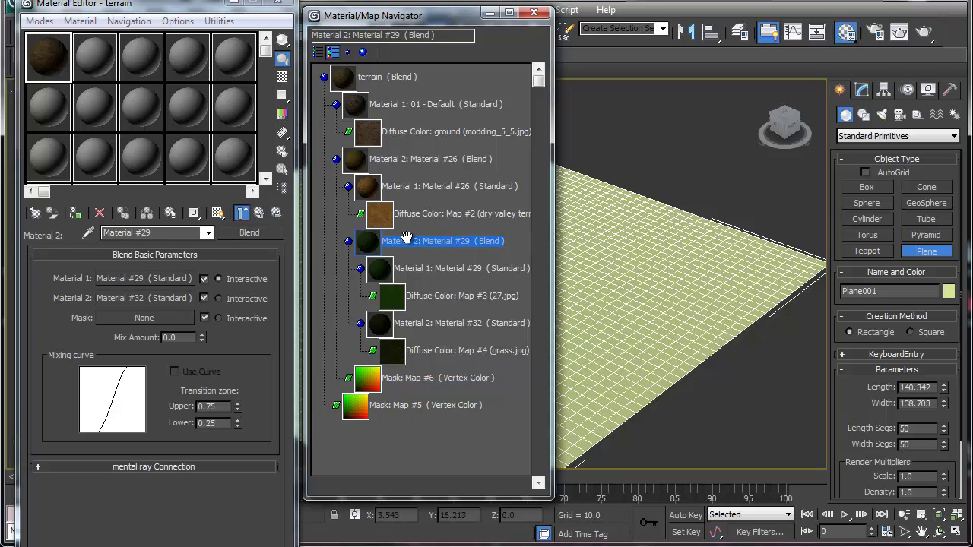
{"action": "left_click", "coordinate": [146, 318]}
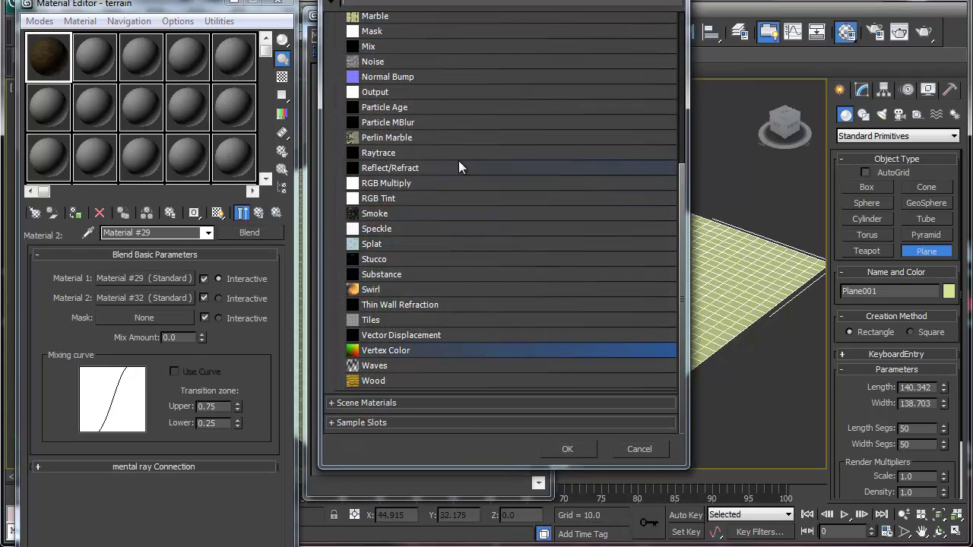
{"action": "double_click", "coordinate": [381, 352]}
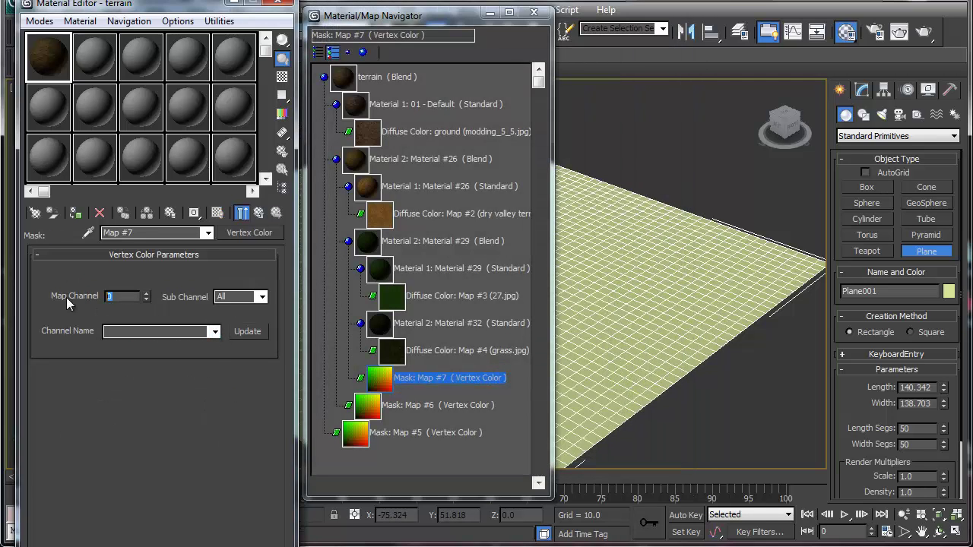
{"action": "type", "text": "6"}
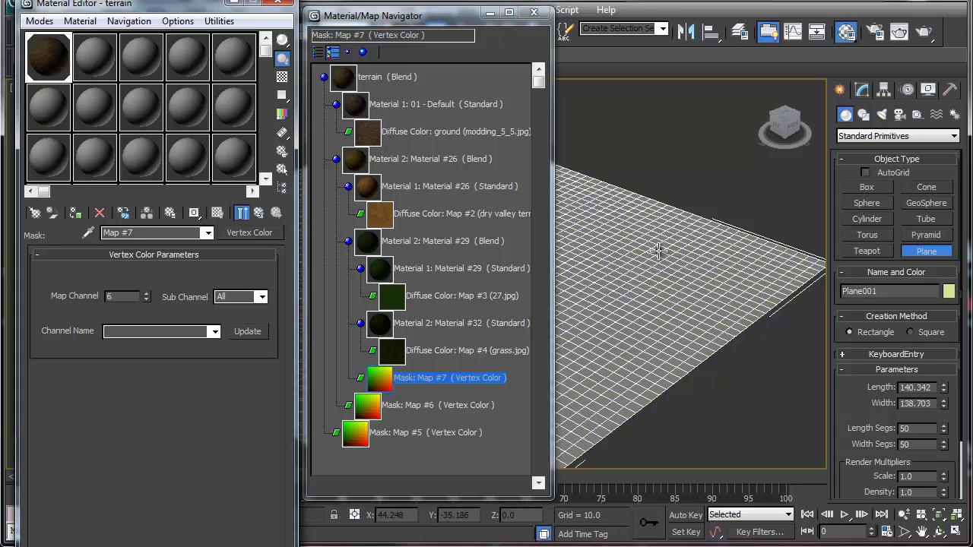
- Close the Material/Map Navigator and return to the top level of the terrain material
{"action": "left_click", "coordinate": [534, 12]}
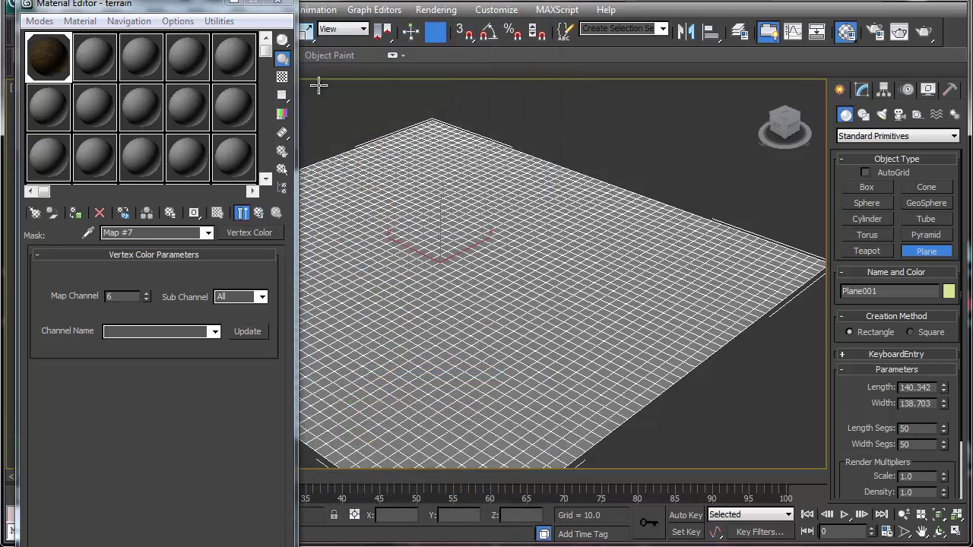
{"action": "left_click", "coordinate": [260, 212]}
{"action": "left_click", "coordinate": [260, 213]}
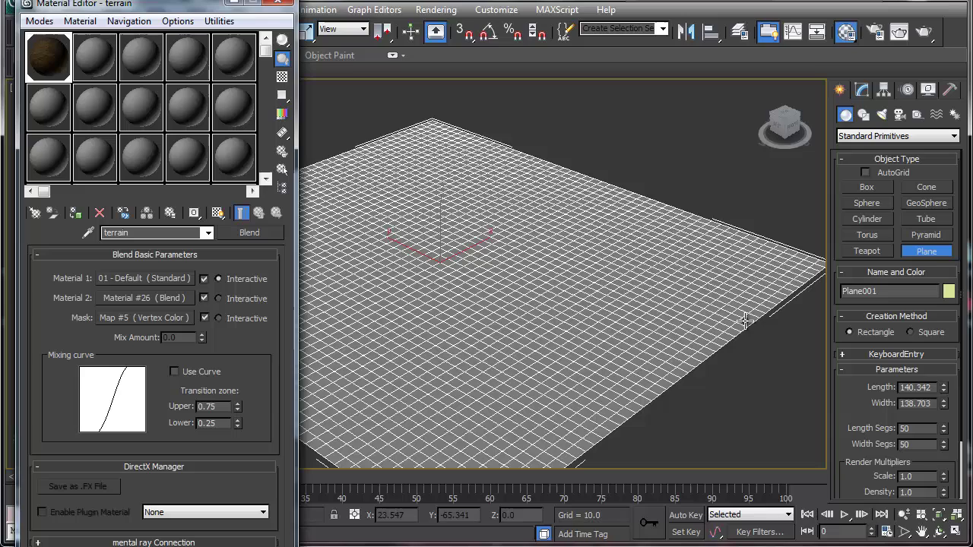
- Add a VertexPaint modifier to the plane
{"action": "left_click", "coordinate": [927, 253]}
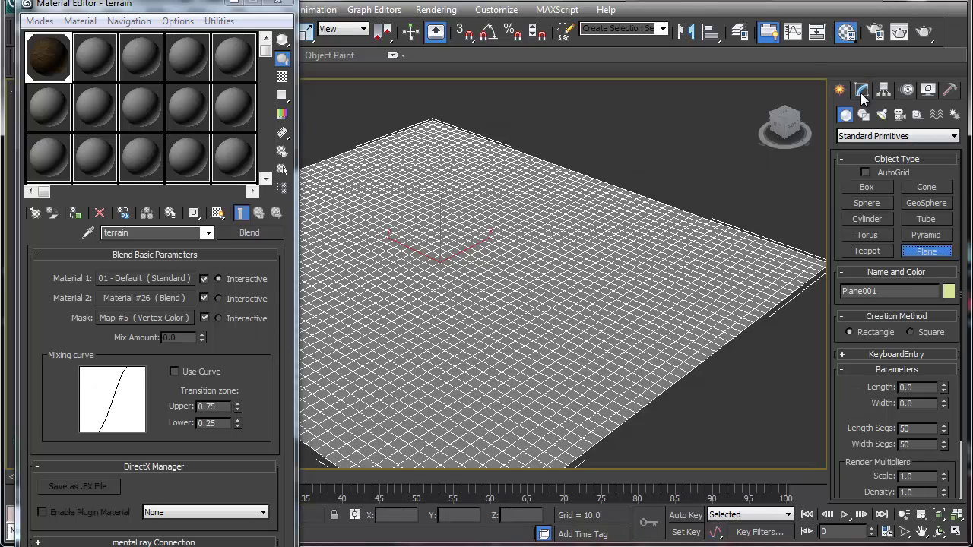
{"action": "left_click", "coordinate": [862, 91]}
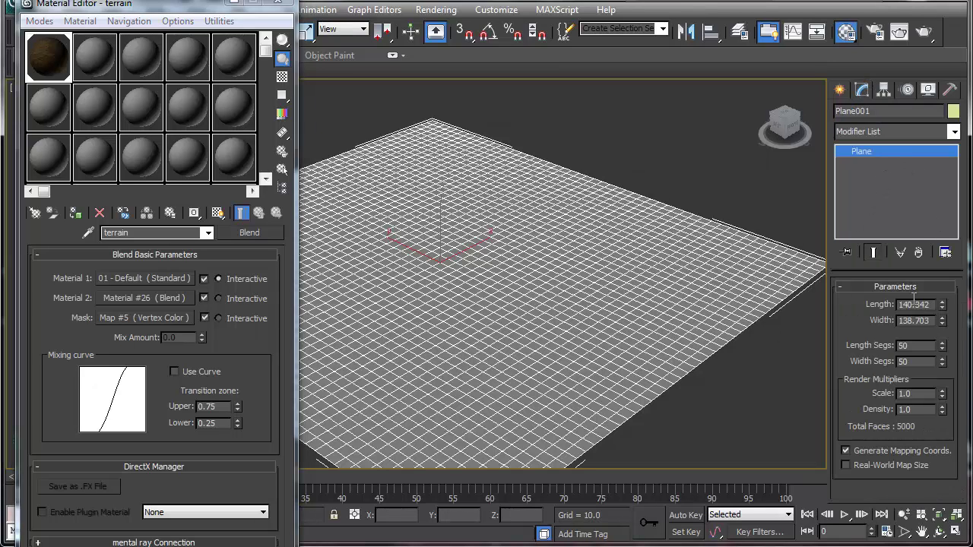
{"action": "left_click", "coordinate": [953, 134]}
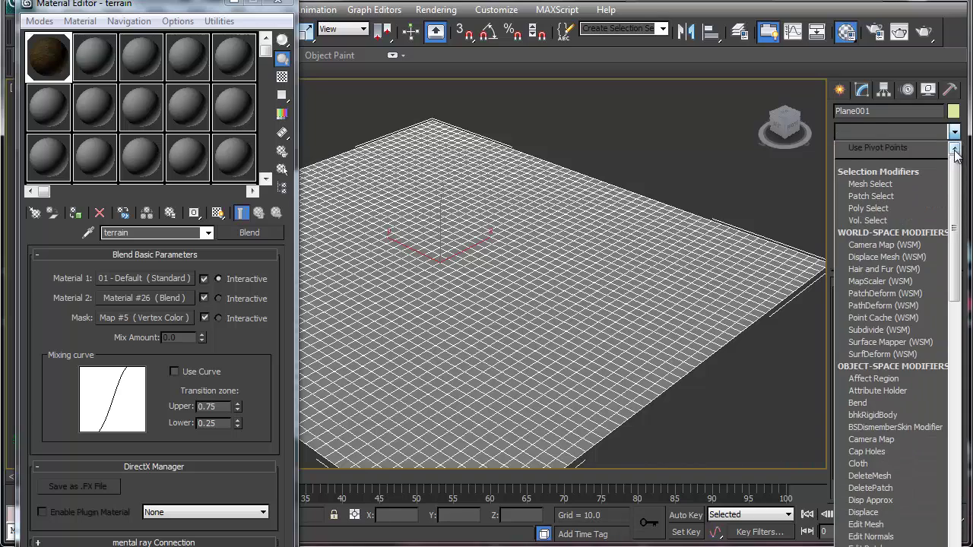
{"action": "left_click_drag", "start_coordinate": [955, 171], "coordinate": [970, 471]}
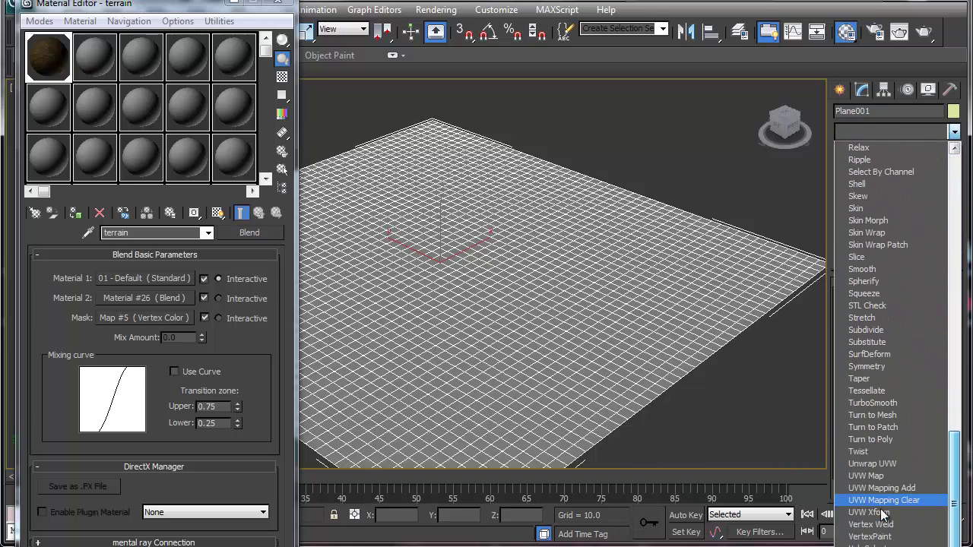
{"action": "left_click", "coordinate": [880, 537]}
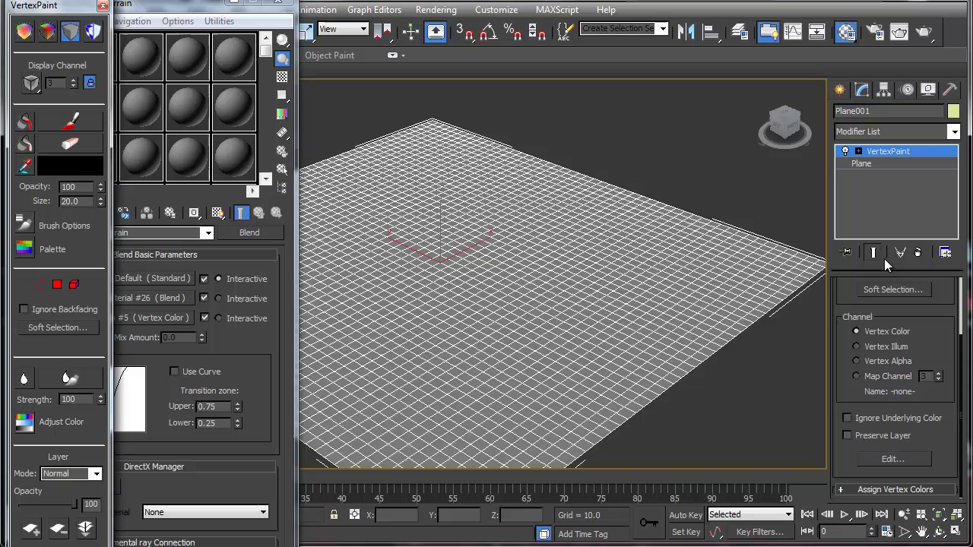
- Add two more VertexPaint modifiers to the plane's stack, for a total of three
{"action": "left_click", "coordinate": [954, 131]}
{"action": "left_click_drag", "start_coordinate": [955, 159], "coordinate": [956, 538]}
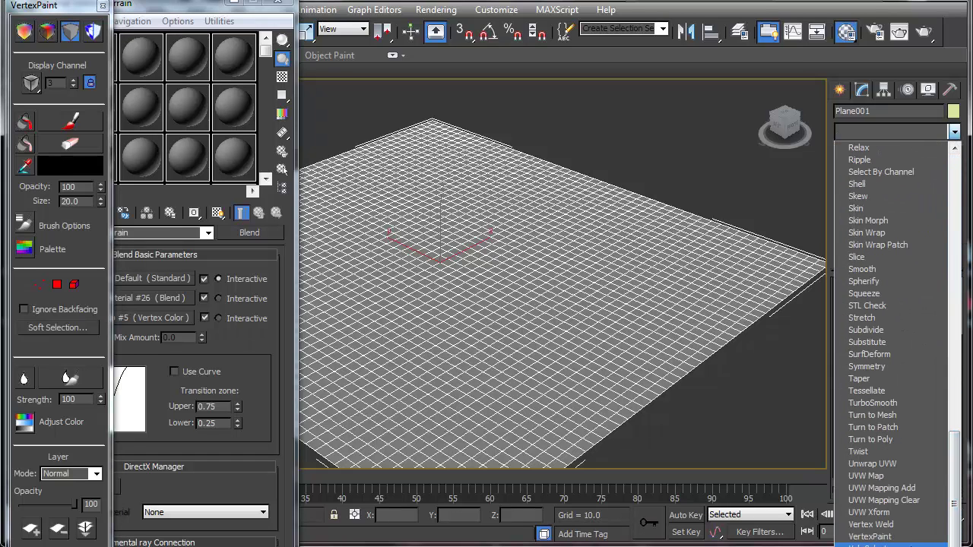
{"action": "left_click", "coordinate": [905, 541]}
{"action": "left_click", "coordinate": [954, 131]}
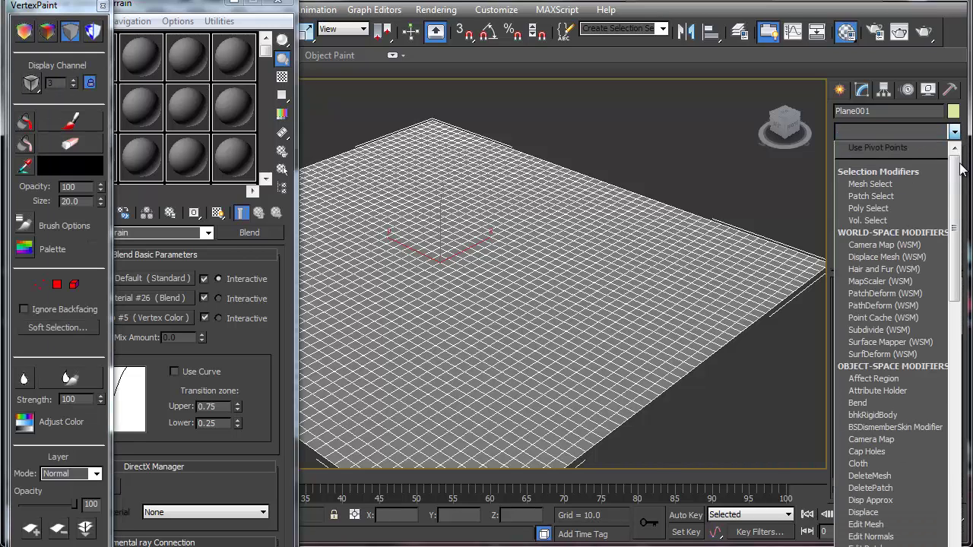
{"action": "left_click_drag", "start_coordinate": [954, 156], "coordinate": [950, 484]}
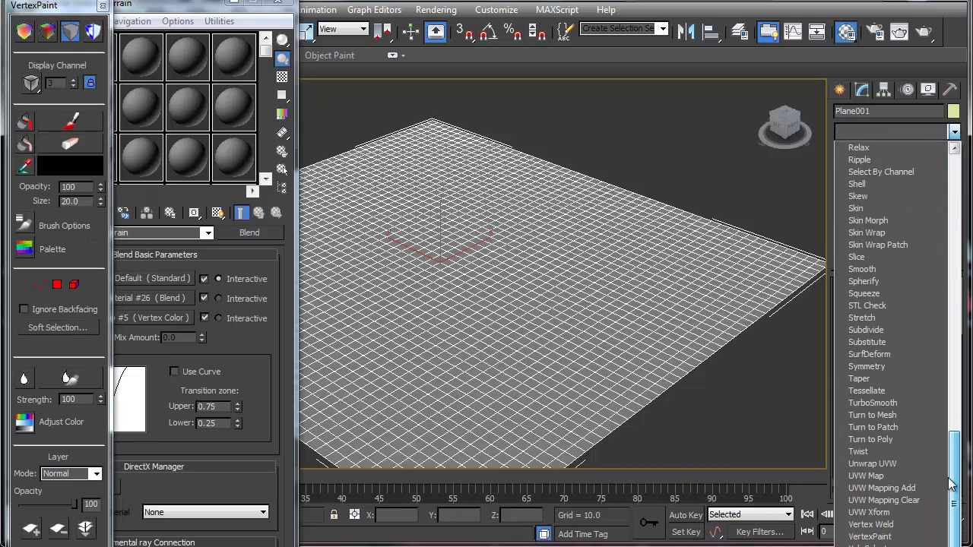
{"action": "left_click", "coordinate": [891, 537]}
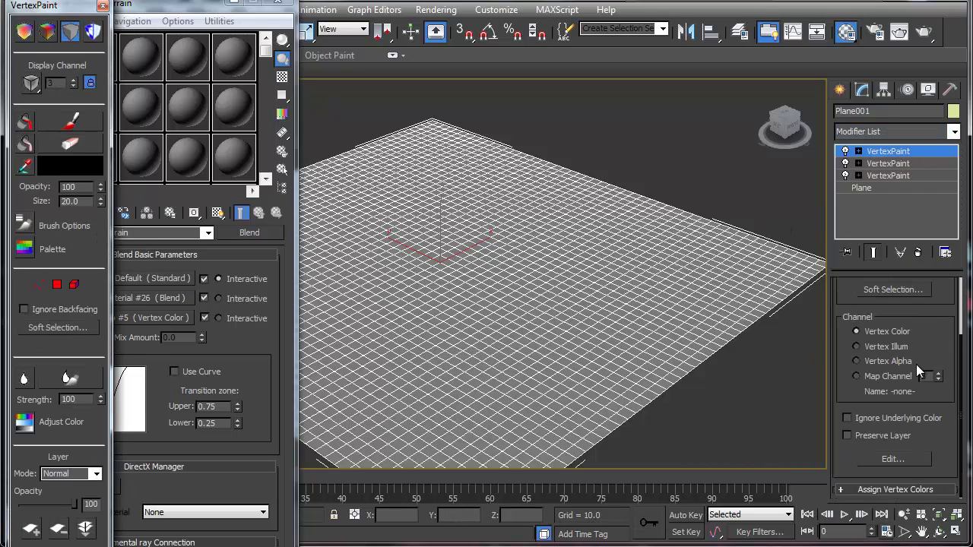
- Make the topmost VertexPaint modifier in the plane's stack paint into map channel 6
{"action": "left_click", "coordinate": [857, 377]}
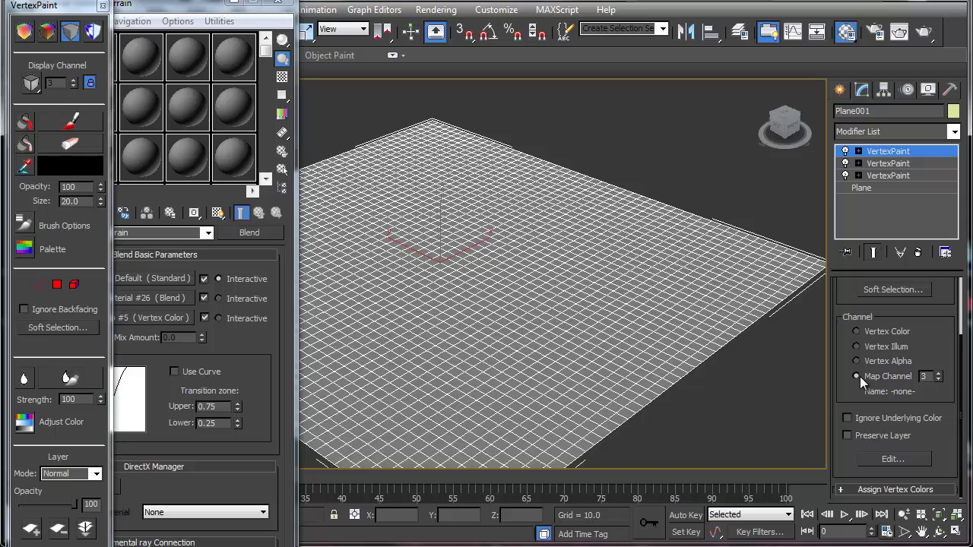
{"action": "double_click", "coordinate": [925, 377]}
{"action": "type", "text": "5"}
- Assign map channel 5 to the middle VertexPaint modifier, accepting the topology warning with a hold
{"action": "left_click", "coordinate": [897, 163]}
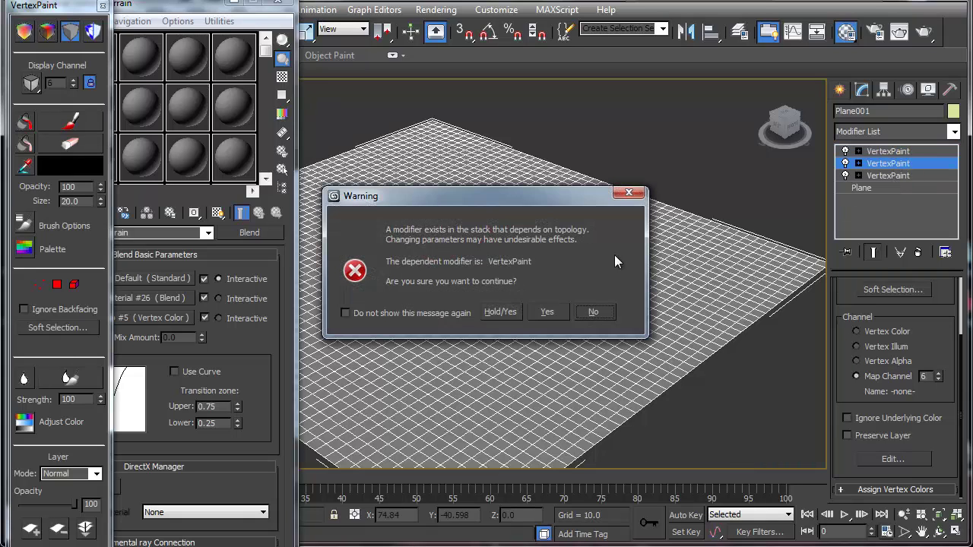
{"action": "left_click", "coordinate": [499, 312]}
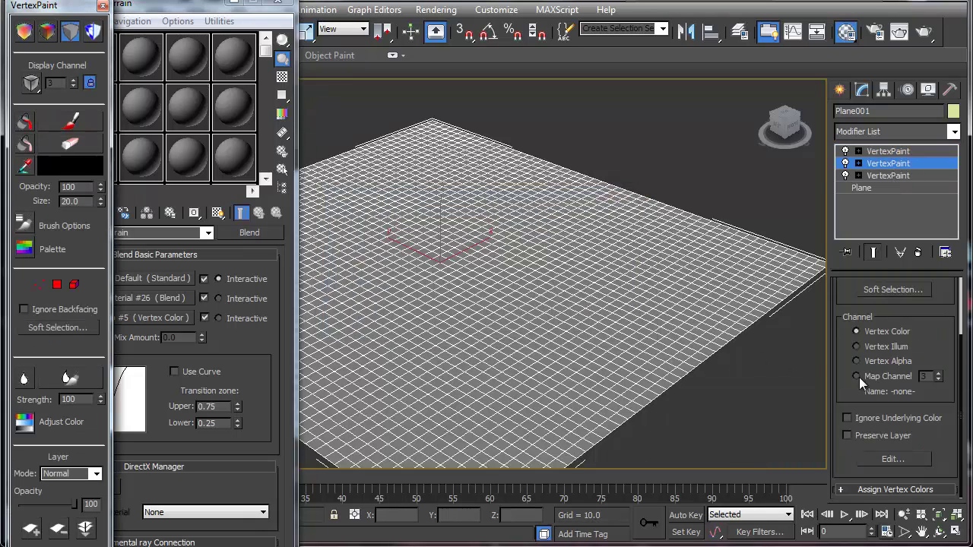
{"action": "double_click", "coordinate": [926, 376]}
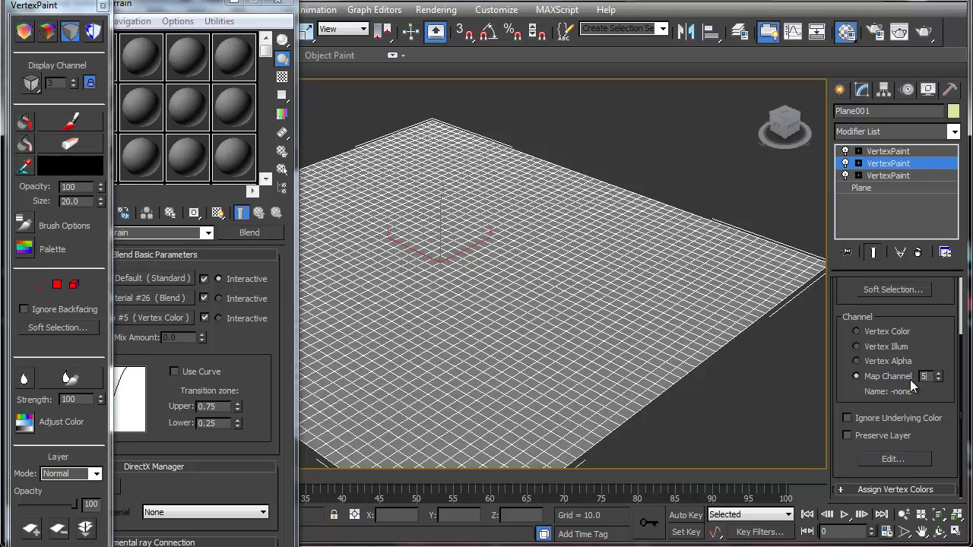
- Set the lowest VertexPaint modifier to map channel 4, holding the scene at the warning, and close the Material Editor
{"action": "left_click", "coordinate": [900, 179]}
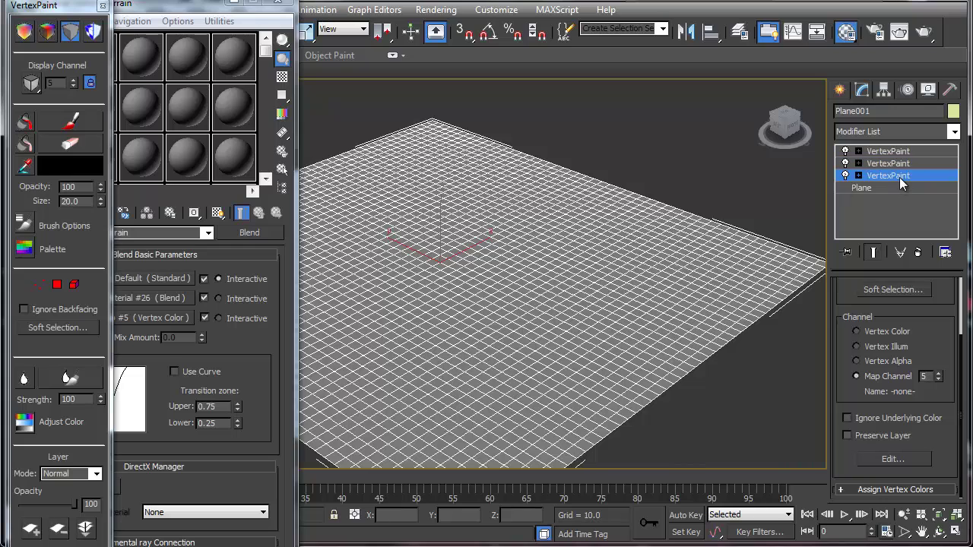
{"action": "left_click", "coordinate": [487, 313]}
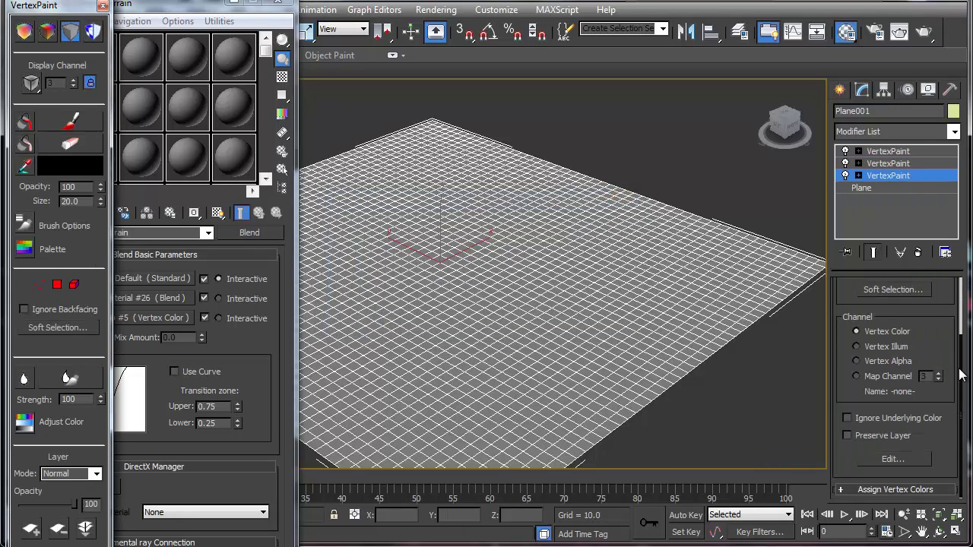
{"action": "left_click", "coordinate": [892, 379]}
{"action": "left_click", "coordinate": [914, 378]}
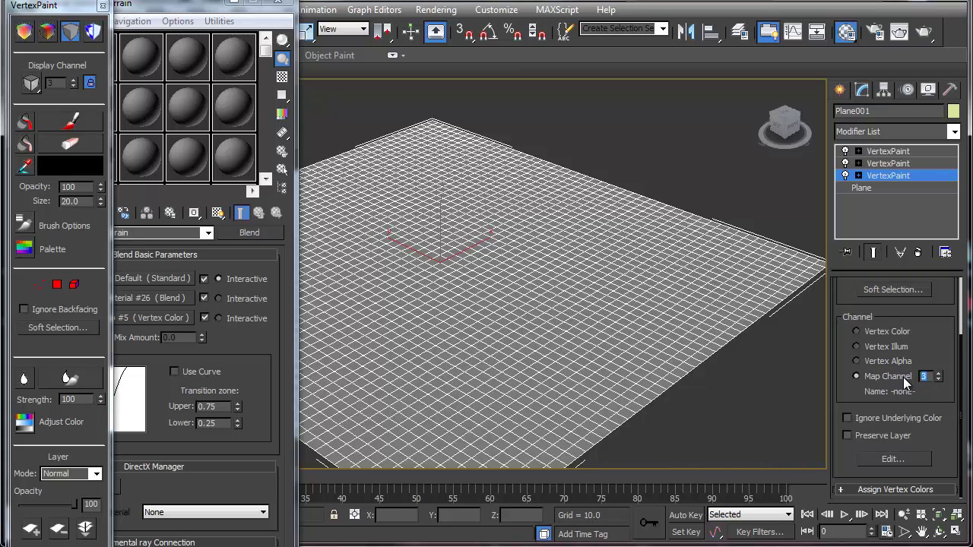
{"action": "type", "text": "4"}
{"action": "left_click", "coordinate": [282, 4]}
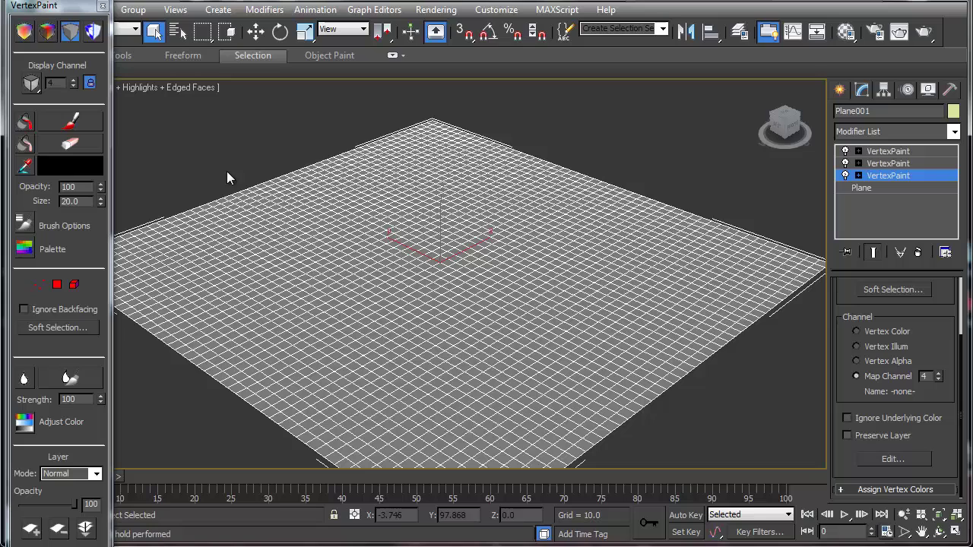
- Paint a broad black band along the plane's rear-left edge on channel 4, with shaded vertex colors displayed
{"action": "left_click", "coordinate": [61, 123]}
{"action": "mouse_move", "coordinate": [430, 177]}
{"action": "left_mouse_down"}
{"action": "mouse_move", "coordinate": [380, 172]}
{"action": "mouse_move", "coordinate": [199, 249]}
{"action": "left_mouse_up"}
{"action": "left_click", "coordinate": [50, 35]}
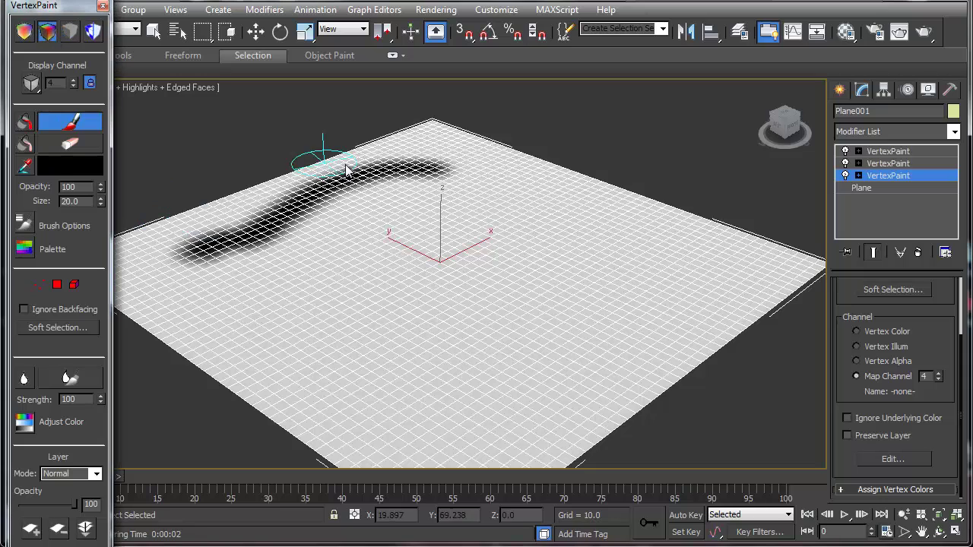
{"action": "mouse_move", "coordinate": [434, 171]}
{"action": "left_mouse_down"}
{"action": "mouse_move", "coordinate": [321, 217]}
{"action": "mouse_move", "coordinate": [228, 277]}
{"action": "mouse_move", "coordinate": [397, 190]}
{"action": "mouse_move", "coordinate": [406, 167]}
{"action": "mouse_move", "coordinate": [218, 222]}
{"action": "mouse_move", "coordinate": [163, 263]}
{"action": "mouse_move", "coordinate": [252, 278]}
{"action": "mouse_move", "coordinate": [446, 170]}
{"action": "mouse_move", "coordinate": [292, 262]}
{"action": "left_mouse_up"}
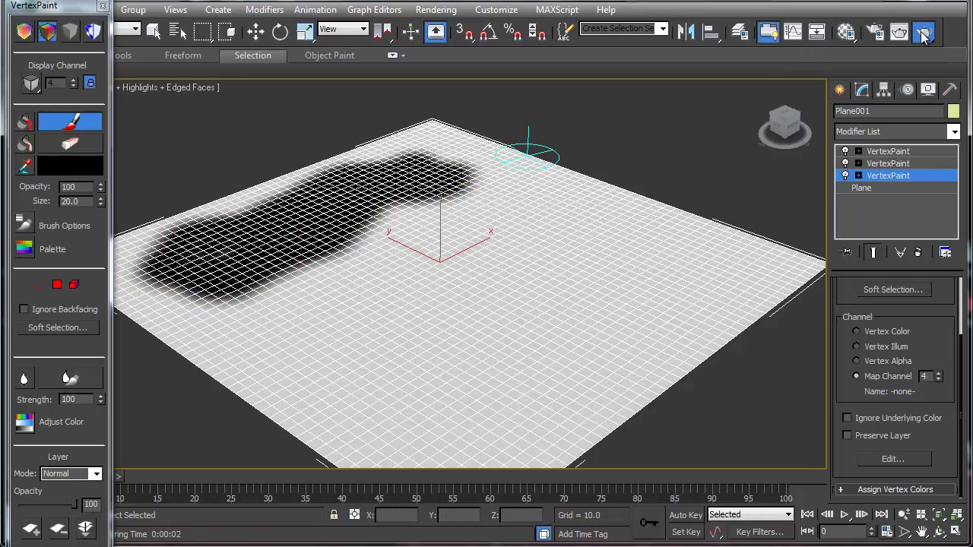
- Render the perspective view to check the blend, then extend the black band toward the plane's left corner
{"action": "left_click", "coordinate": [899, 31]}
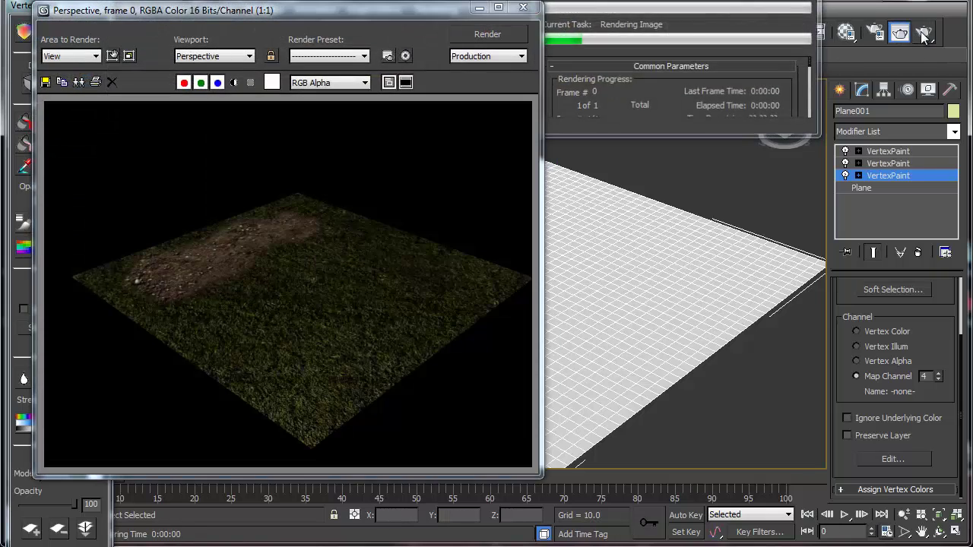
{"action": "left_click", "coordinate": [523, 8]}
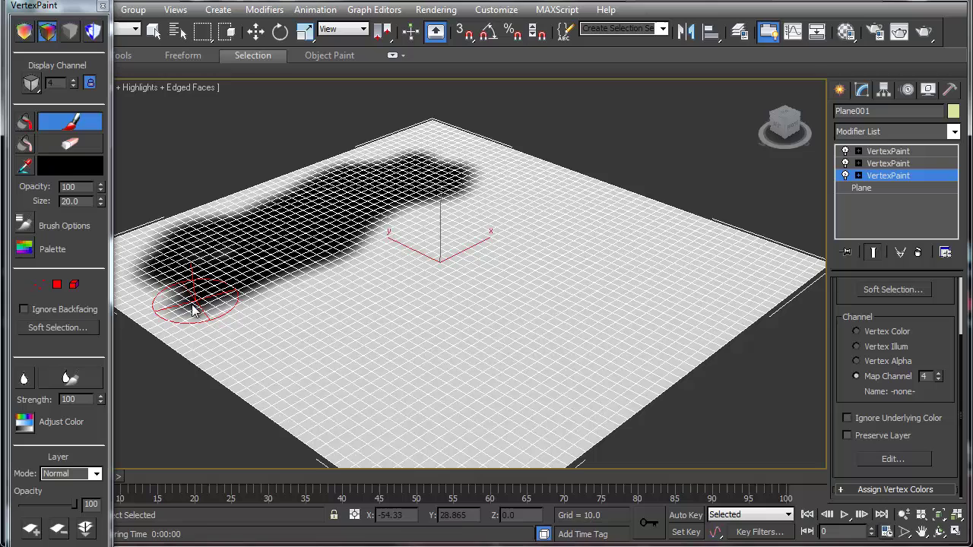
{"action": "mouse_move", "coordinate": [193, 307]}
{"action": "left_mouse_down"}
{"action": "mouse_move", "coordinate": [225, 305]}
{"action": "mouse_move", "coordinate": [171, 301]}
{"action": "mouse_move", "coordinate": [151, 270]}
{"action": "mouse_move", "coordinate": [177, 245]}
{"action": "mouse_move", "coordinate": [261, 220]}
{"action": "left_mouse_up"}
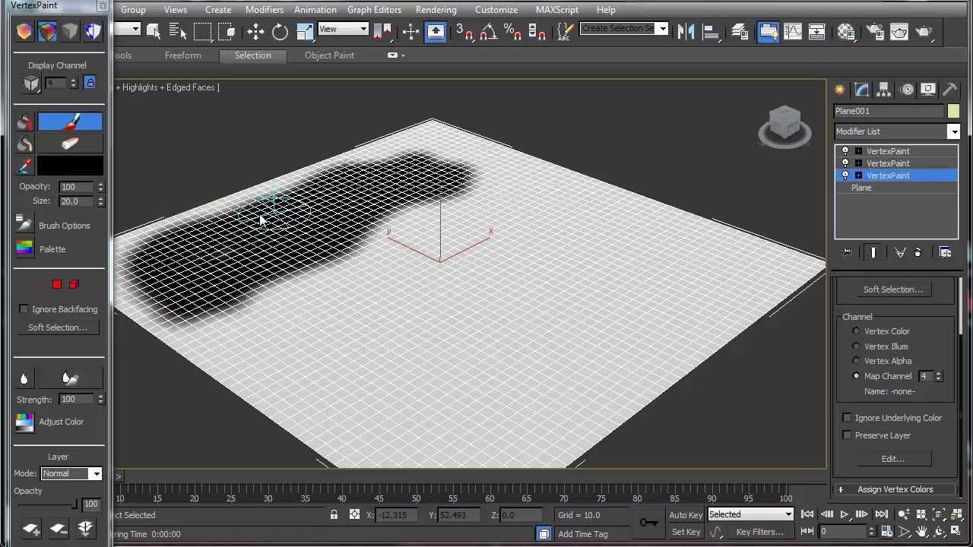
- Paint a black patch across the middle of the plane with the middle VertexPaint modifier on channel 5
{"action": "left_click", "coordinate": [906, 164]}
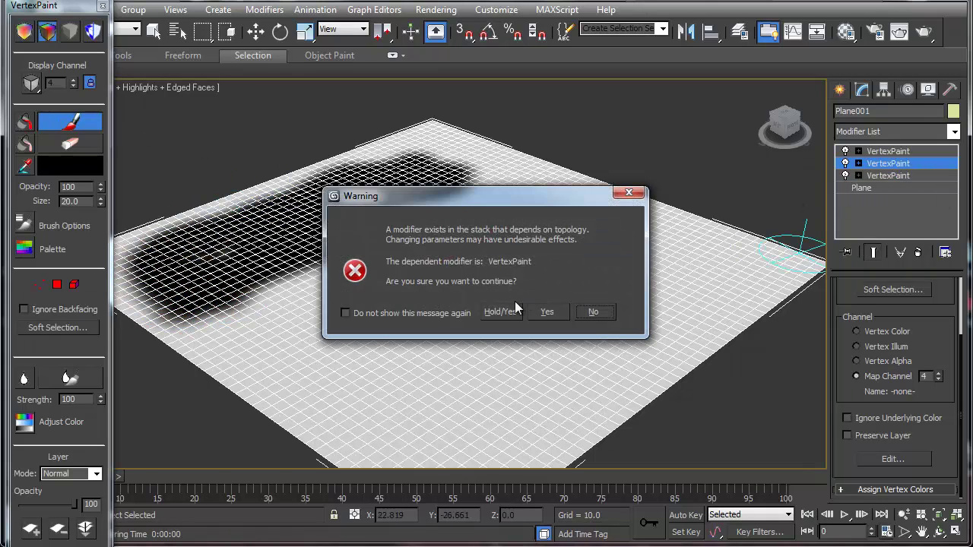
{"action": "left_click", "coordinate": [506, 311]}
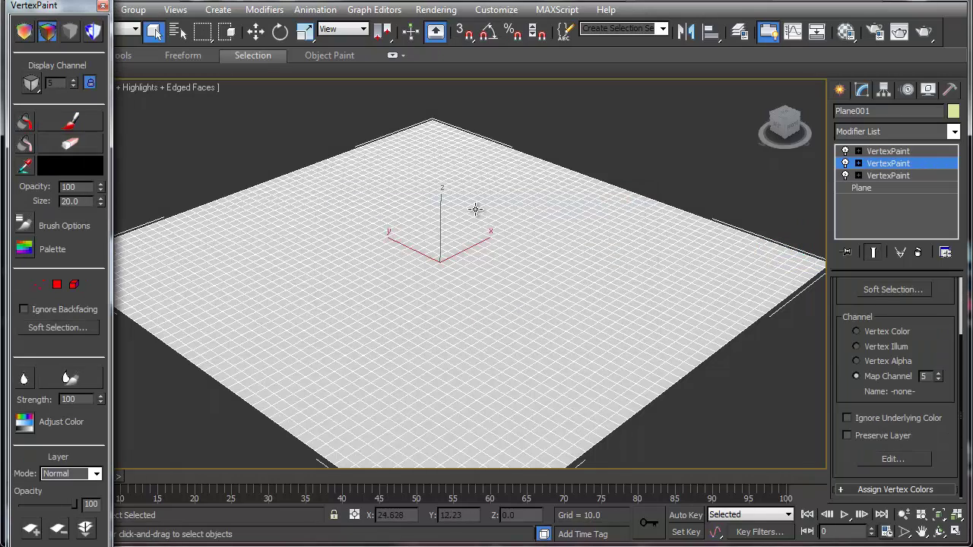
{"action": "left_click", "coordinate": [74, 123]}
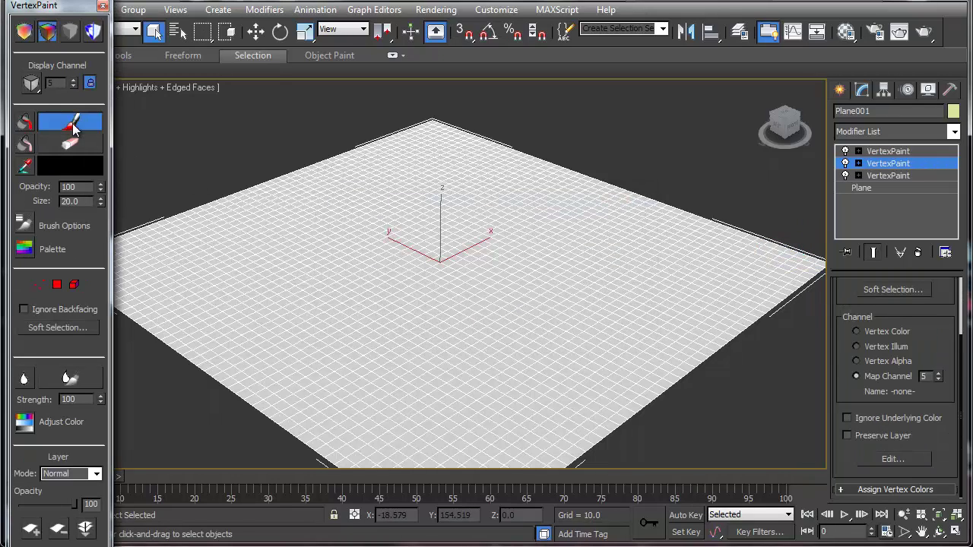
{"action": "mouse_move", "coordinate": [495, 190]}
{"action": "left_mouse_down"}
{"action": "mouse_move", "coordinate": [363, 230]}
{"action": "mouse_move", "coordinate": [338, 298]}
{"action": "mouse_move", "coordinate": [390, 256]}
{"action": "mouse_move", "coordinate": [391, 244]}
{"action": "mouse_move", "coordinate": [403, 260]}
{"action": "mouse_move", "coordinate": [355, 296]}
{"action": "mouse_move", "coordinate": [393, 224]}
{"action": "mouse_move", "coordinate": [491, 197]}
{"action": "mouse_move", "coordinate": [437, 233]}
{"action": "mouse_move", "coordinate": [399, 239]}
{"action": "mouse_move", "coordinate": [515, 197]}
{"action": "mouse_move", "coordinate": [473, 234]}
{"action": "mouse_move", "coordinate": [384, 276]}
{"action": "mouse_move", "coordinate": [548, 230]}
{"action": "mouse_move", "coordinate": [414, 295]}
{"action": "mouse_move", "coordinate": [400, 317]}
{"action": "mouse_move", "coordinate": [490, 245]}
{"action": "left_mouse_up"}
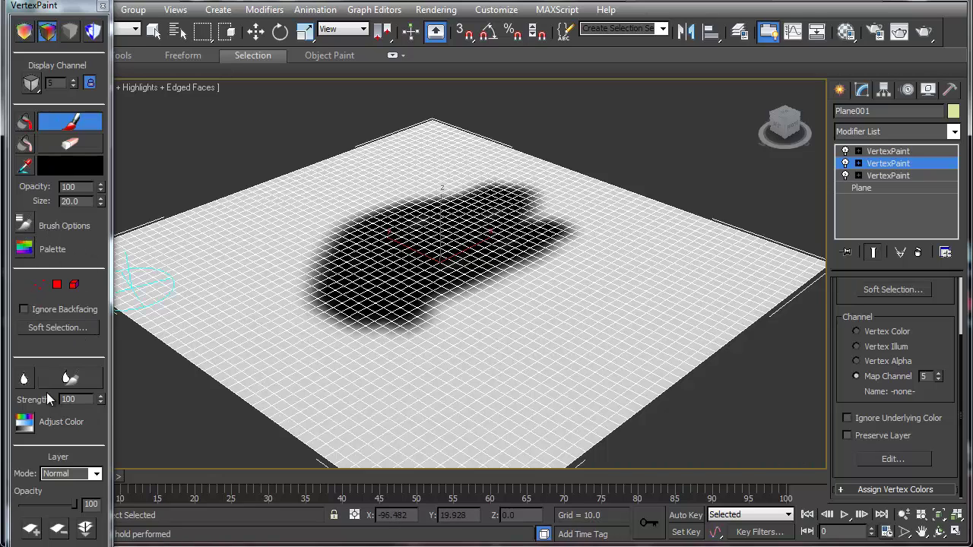
{"action": "left_click_drag", "start_coordinate": [532, 206], "coordinate": [567, 196]}
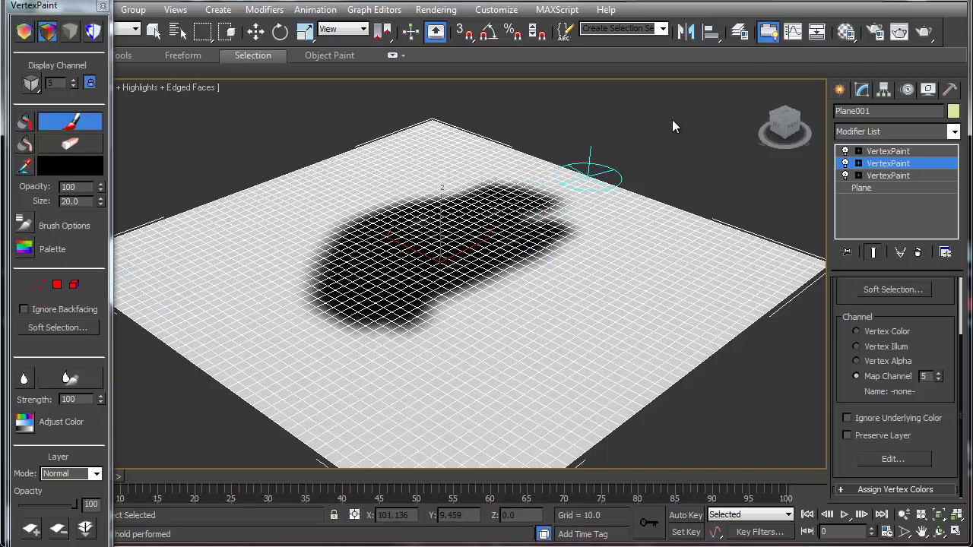
- Render the perspective view again and fill the notch at the right end of the central black patch
{"action": "left_click", "coordinate": [924, 33]}
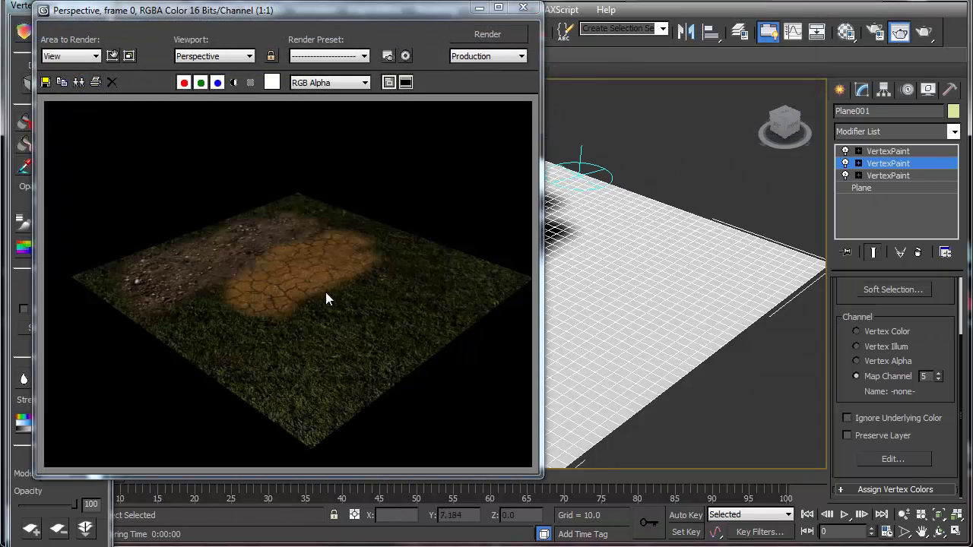
{"action": "left_click", "coordinate": [523, 7]}
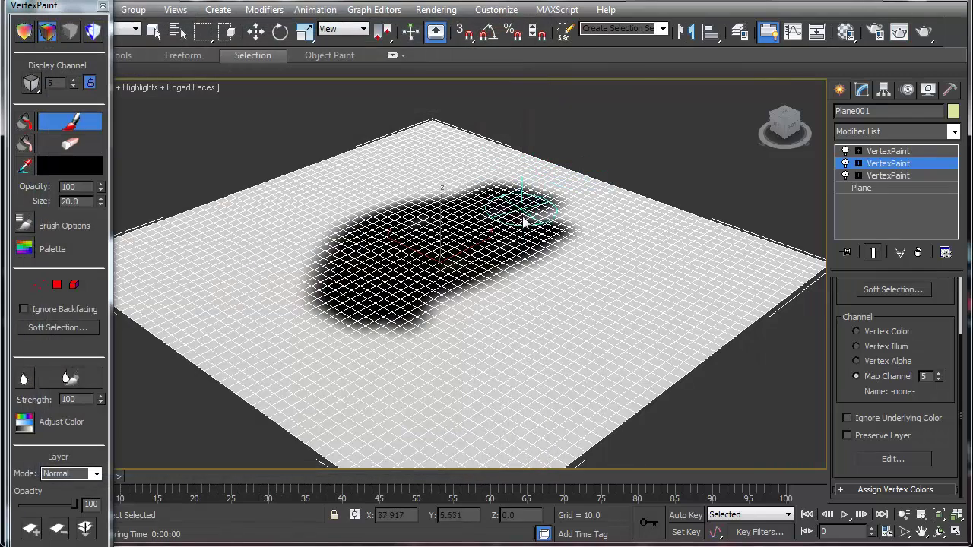
{"action": "mouse_move", "coordinate": [532, 228]}
{"action": "left_mouse_down"}
{"action": "mouse_move", "coordinate": [554, 210]}
{"action": "mouse_move", "coordinate": [540, 228]}
{"action": "left_mouse_up"}
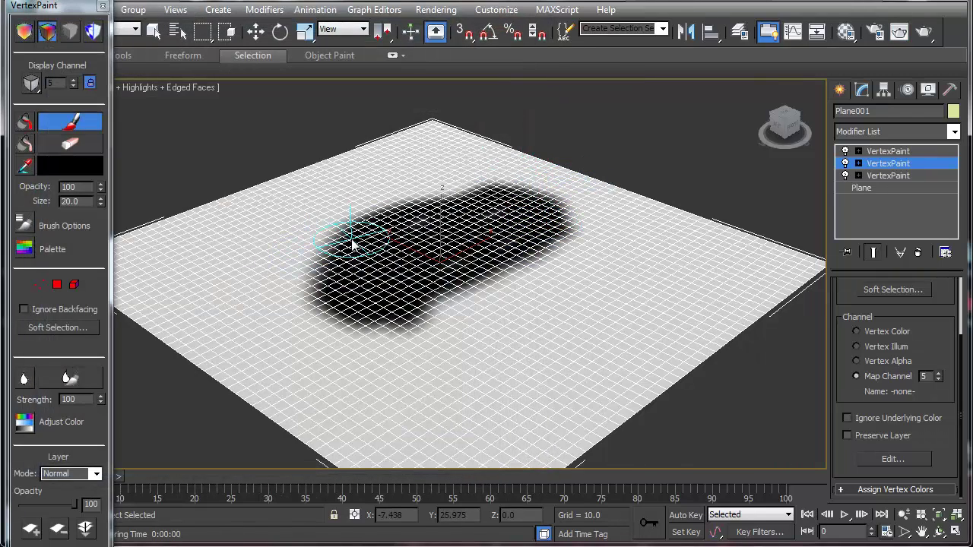
- Paint a large black area on the plane's right side with the topmost VertexPaint modifier and render the perspective view
{"action": "left_click", "coordinate": [886, 151]}
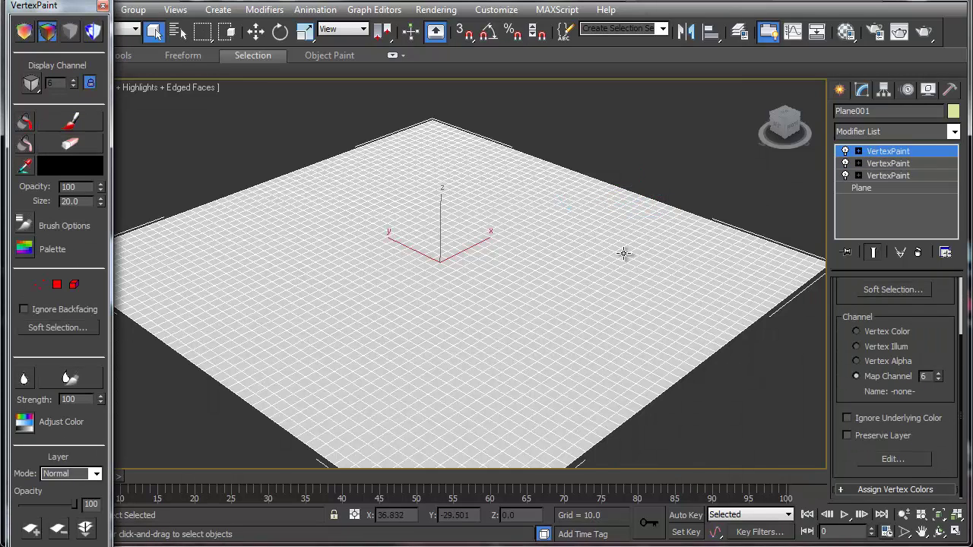
{"action": "left_click", "coordinate": [80, 121]}
{"action": "mouse_move", "coordinate": [673, 243]}
{"action": "left_mouse_down"}
{"action": "mouse_move", "coordinate": [516, 342]}
{"action": "mouse_move", "coordinate": [638, 305]}
{"action": "mouse_move", "coordinate": [610, 295]}
{"action": "mouse_move", "coordinate": [630, 282]}
{"action": "mouse_move", "coordinate": [558, 369]}
{"action": "mouse_move", "coordinate": [749, 261]}
{"action": "mouse_move", "coordinate": [530, 406]}
{"action": "mouse_move", "coordinate": [646, 338]}
{"action": "mouse_move", "coordinate": [562, 372]}
{"action": "mouse_move", "coordinate": [586, 282]}
{"action": "mouse_move", "coordinate": [553, 271]}
{"action": "mouse_move", "coordinate": [665, 220]}
{"action": "left_mouse_up"}
{"action": "left_click", "coordinate": [923, 32]}
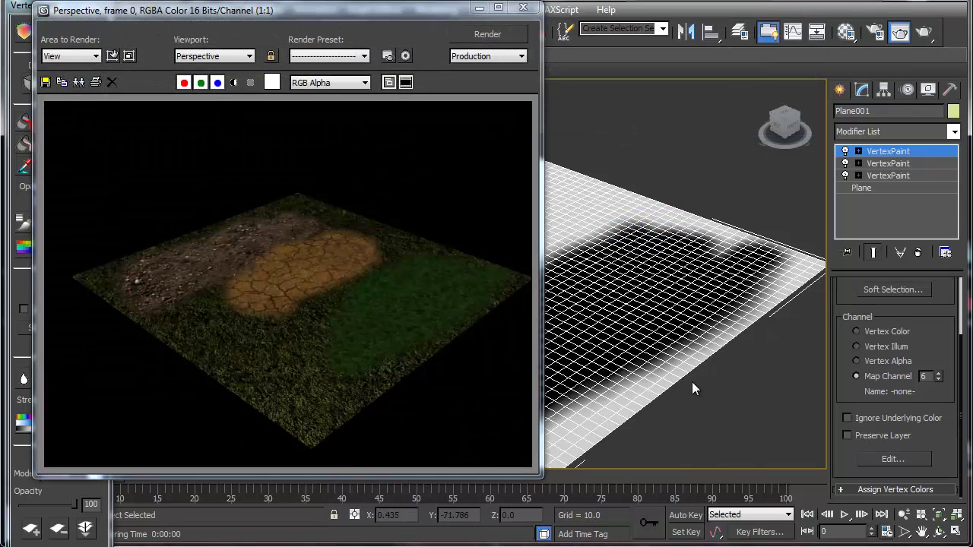